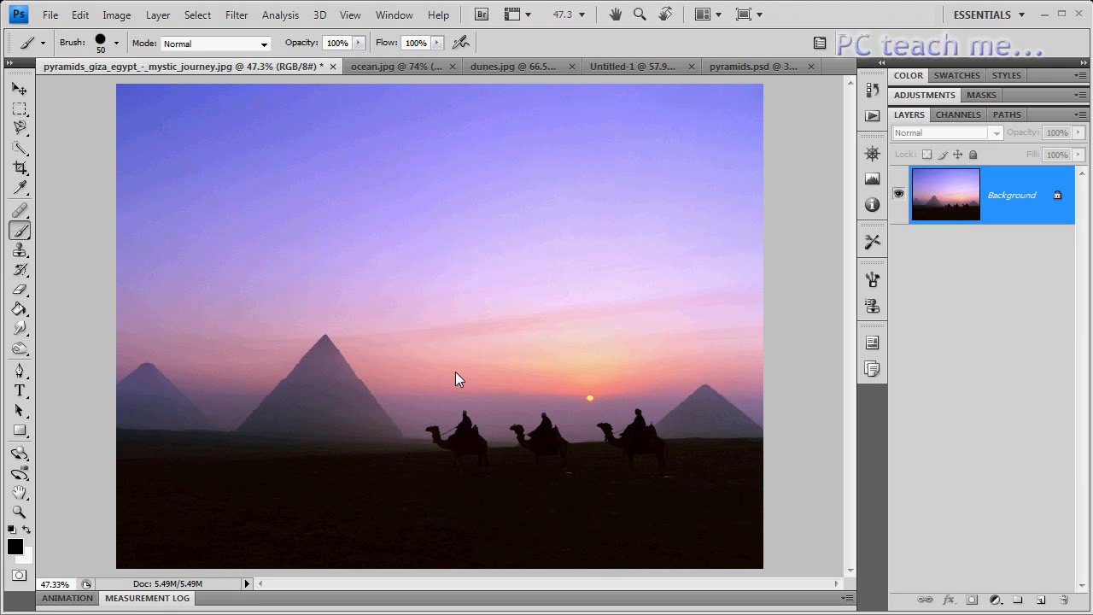
Sample a mauve colour from the sky beside the sun and paint over the sun on the Background layer.
left_click(19, 188)
left_click(613, 399)
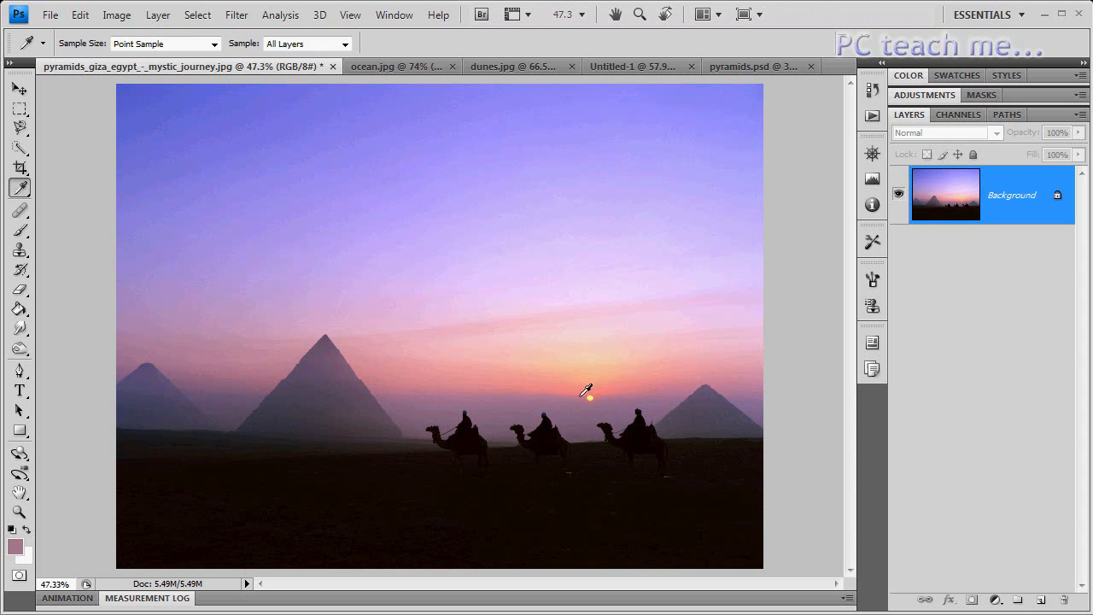
left_click(19, 230)
left_click(589, 397)
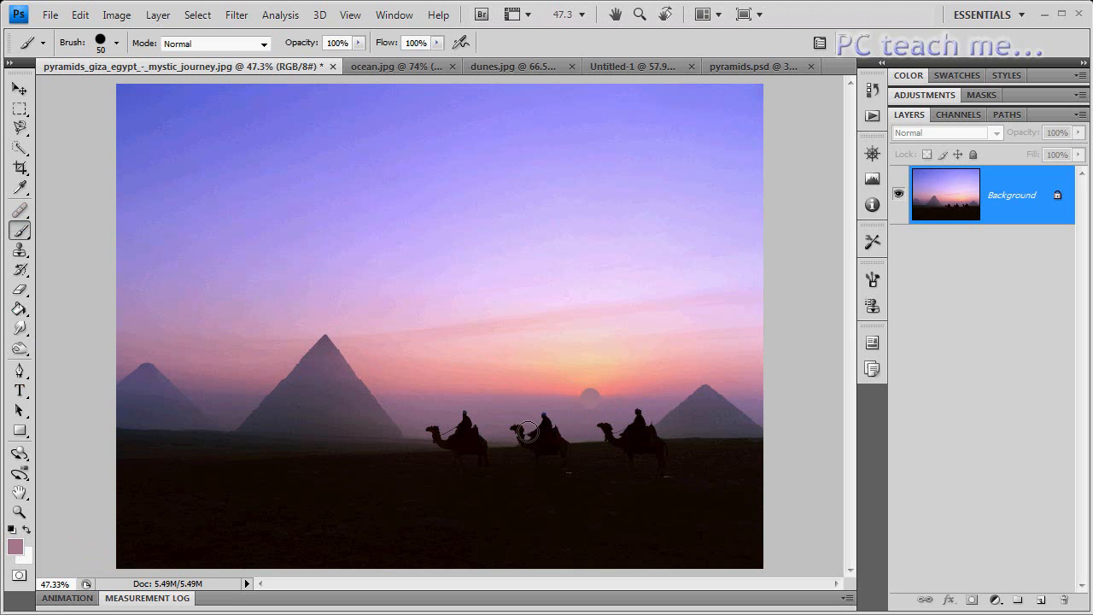
Paint a looping stroke from the sun across the sky on the Background layer and undo all brush strokes.
mouse_move(601, 391)
left_mouse_down()
mouse_move(622, 208)
mouse_move(494, 219)
mouse_move(504, 267)
mouse_move(592, 268)
mouse_move(549, 227)
mouse_move(537, 252)
mouse_move(494, 254)
mouse_move(553, 246)
mouse_move(526, 261)
left_mouse_up()
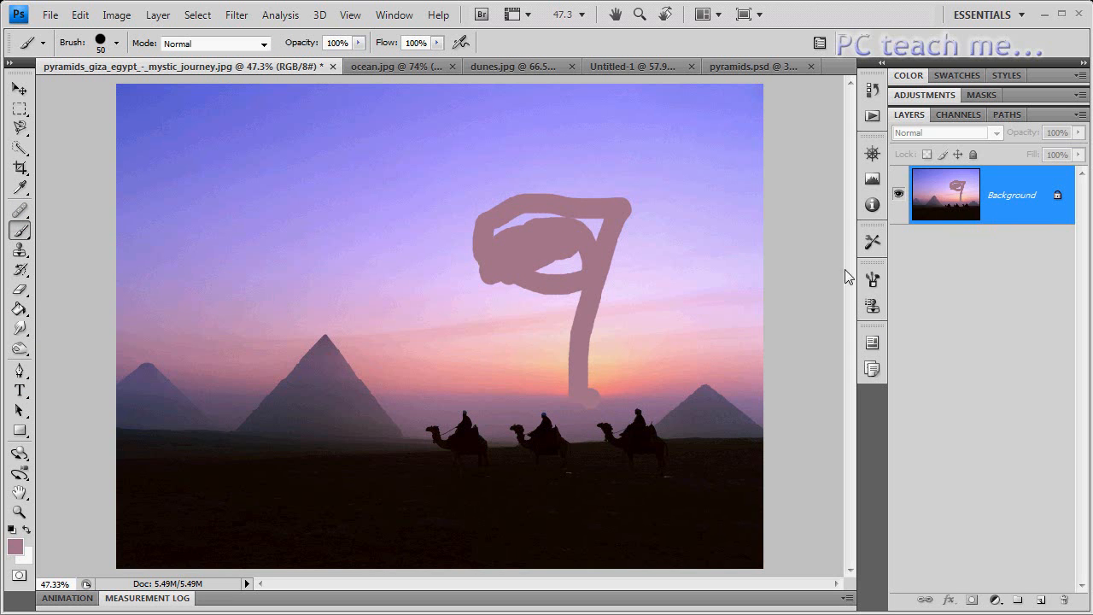
key("ctrl+z")
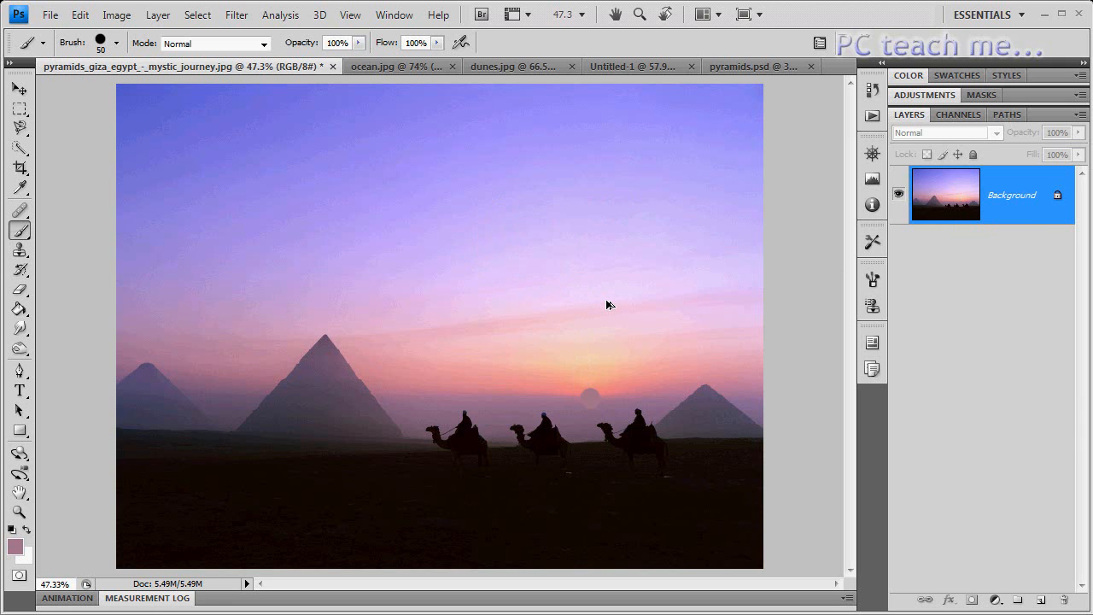
key("ctrl+alt+z")
Add a new layer and paint large freehand loops across the sky on it with the mauve brush.
left_click(1041, 600)
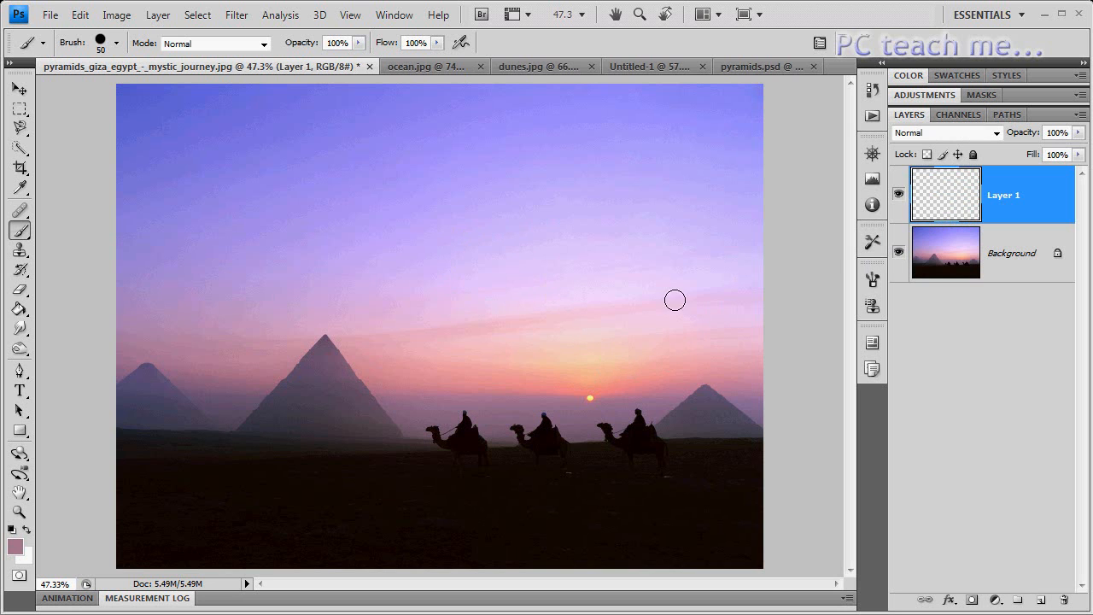
mouse_move(461, 292)
left_mouse_down()
mouse_move(547, 250)
mouse_move(509, 211)
mouse_move(453, 263)
mouse_move(586, 348)
left_mouse_up()
mouse_move(551, 383)
left_mouse_down()
mouse_move(507, 254)
mouse_move(608, 191)
mouse_move(442, 243)
mouse_move(405, 357)
mouse_move(316, 248)
mouse_move(527, 229)
mouse_move(705, 138)
mouse_move(563, 147)
mouse_move(459, 231)
mouse_move(459, 262)
mouse_move(491, 344)
mouse_move(413, 330)
mouse_move(434, 254)
mouse_move(715, 221)
left_mouse_up()
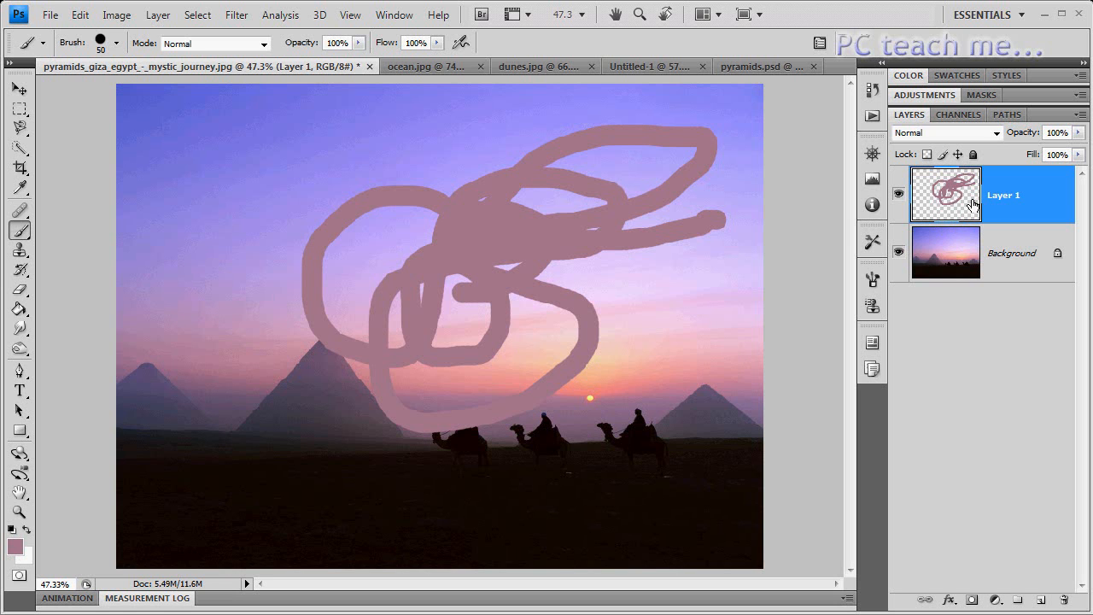
Toggle the visibility of the painted layer repeatedly to compare the picture with and without the scribble.
left_click(955, 262)
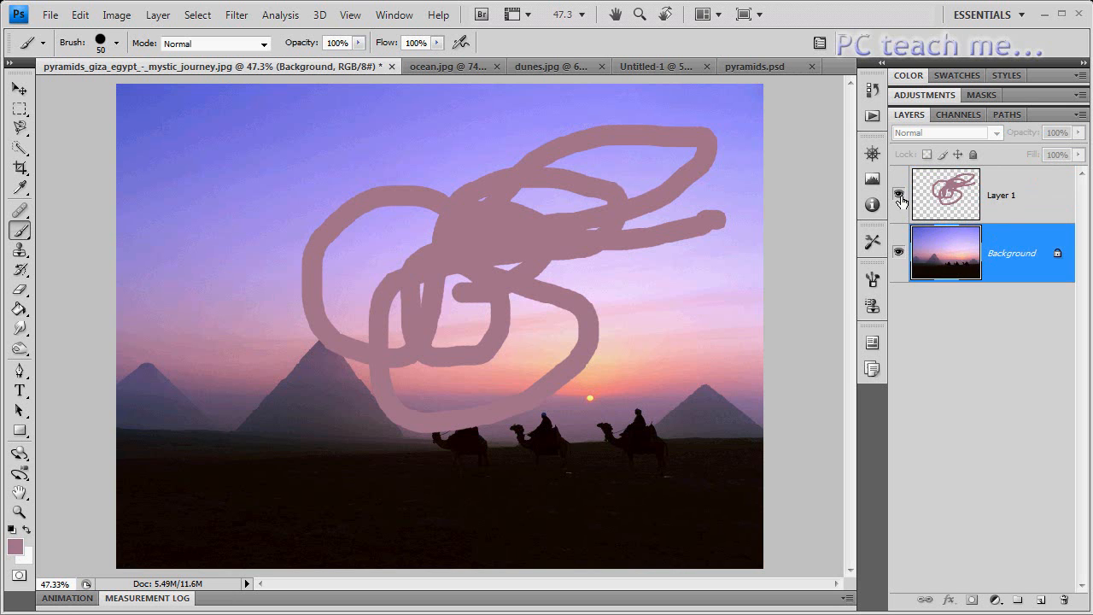
left_click(899, 199)
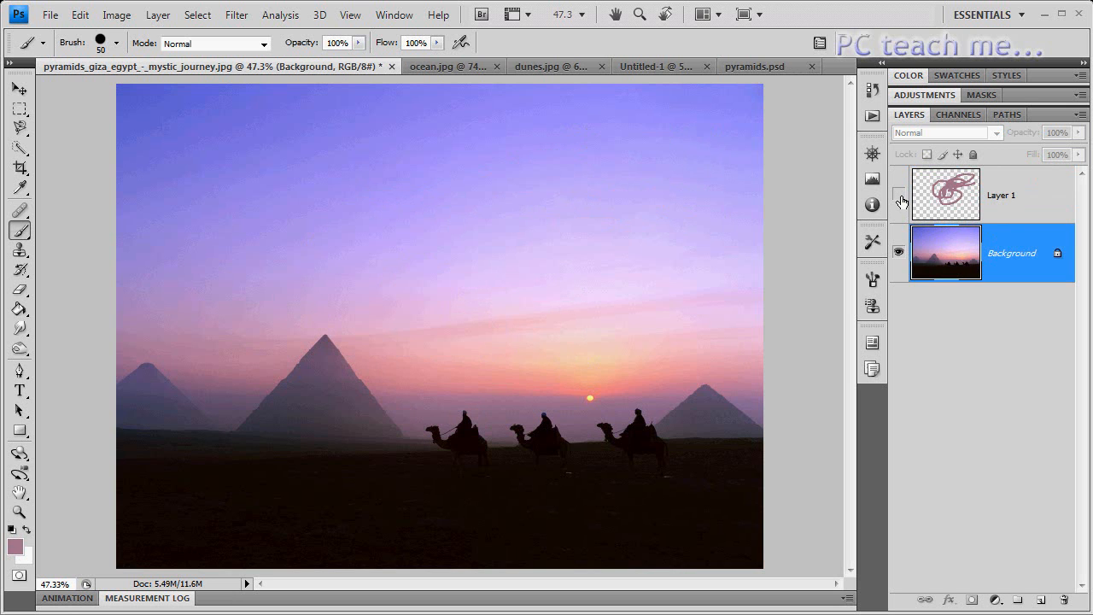
left_click(899, 197)
left_click(899, 196)
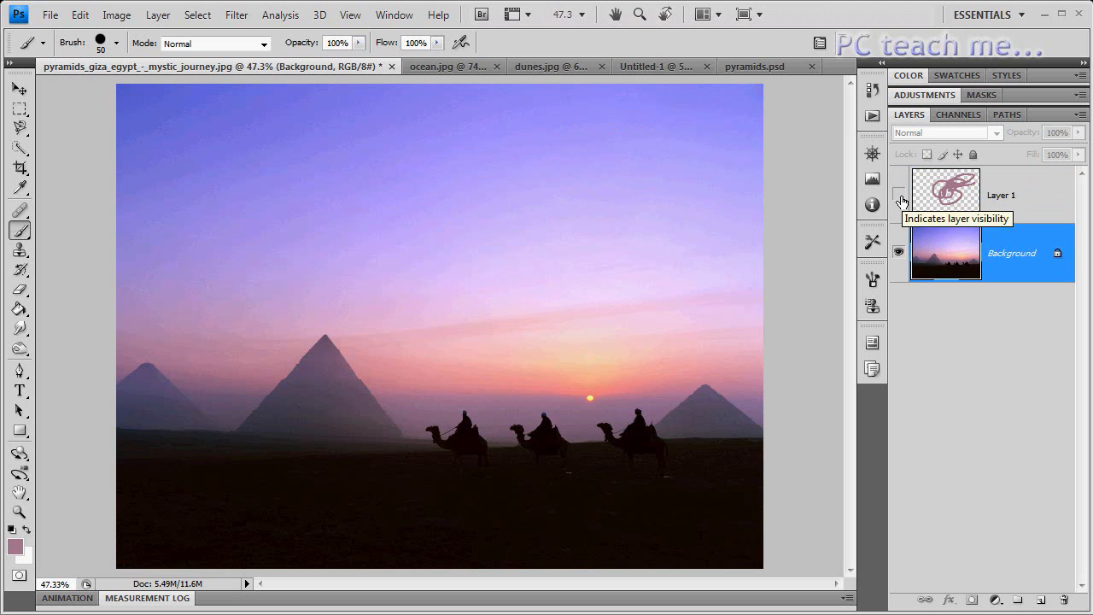
left_click(900, 198)
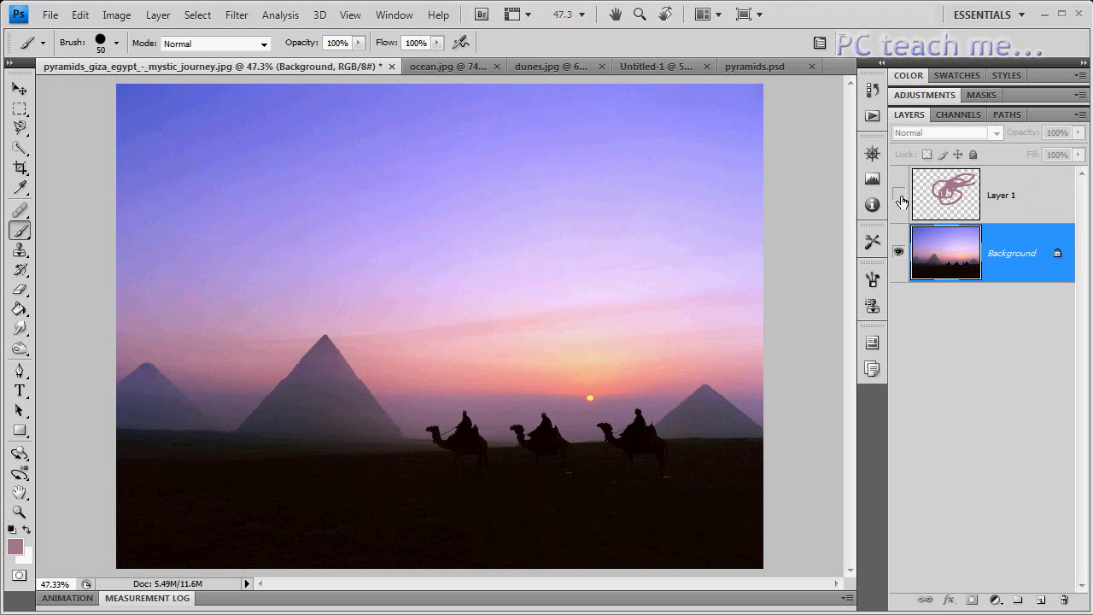
left_click(900, 199)
left_click(900, 199)
Delete the scribbled Layer 1 and confirm the deletion.
left_click(1008, 200)
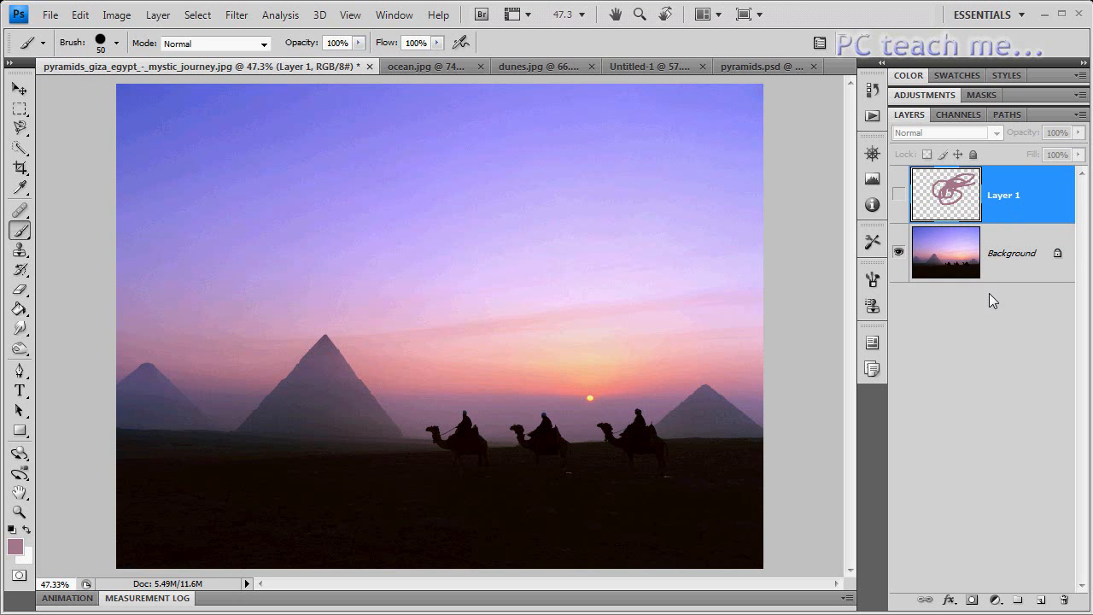
left_click(1064, 602)
left_click(491, 254)
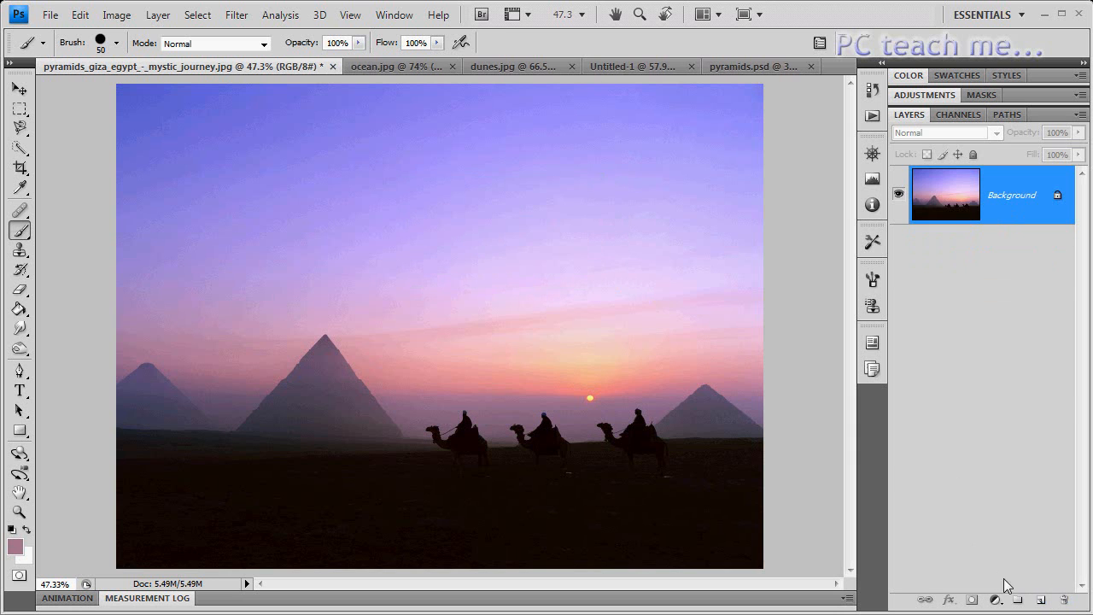
Add a new empty layer above the Background for retouching the sun.
left_click(1041, 601)
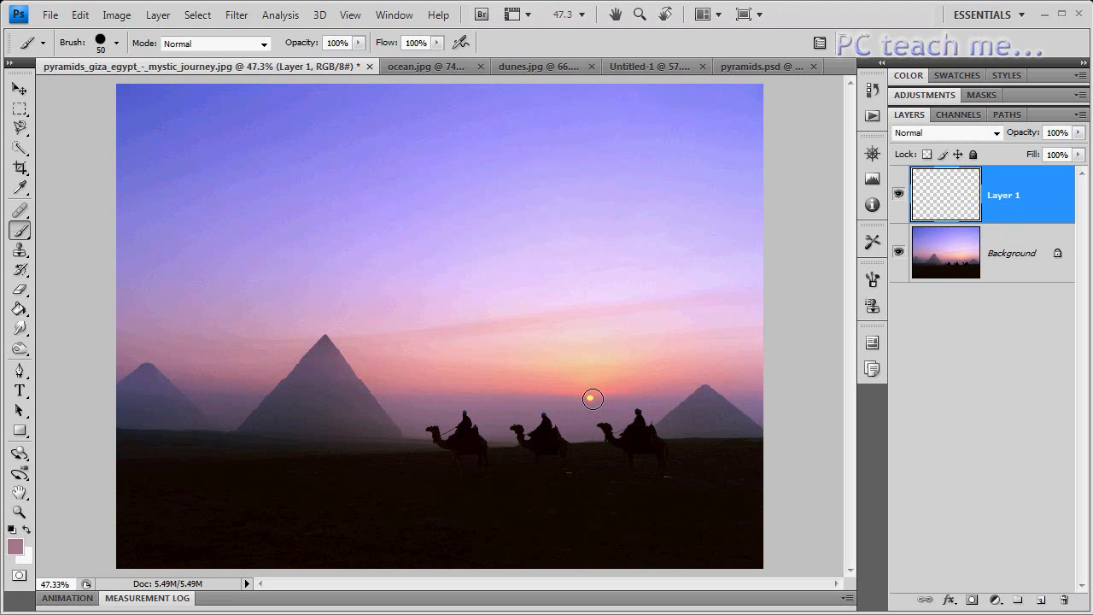
key("ctrl+plus")
key("ctrl+plus")
key("ctrl+plus")
key("ctrl+plus")
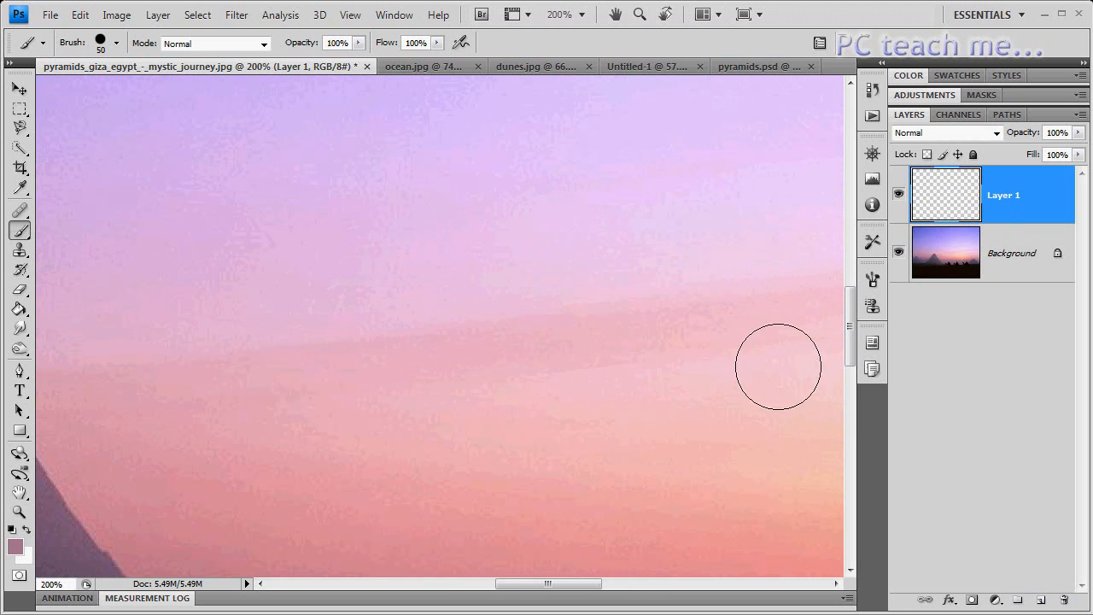
left_click_drag(850, 325, 849, 374)
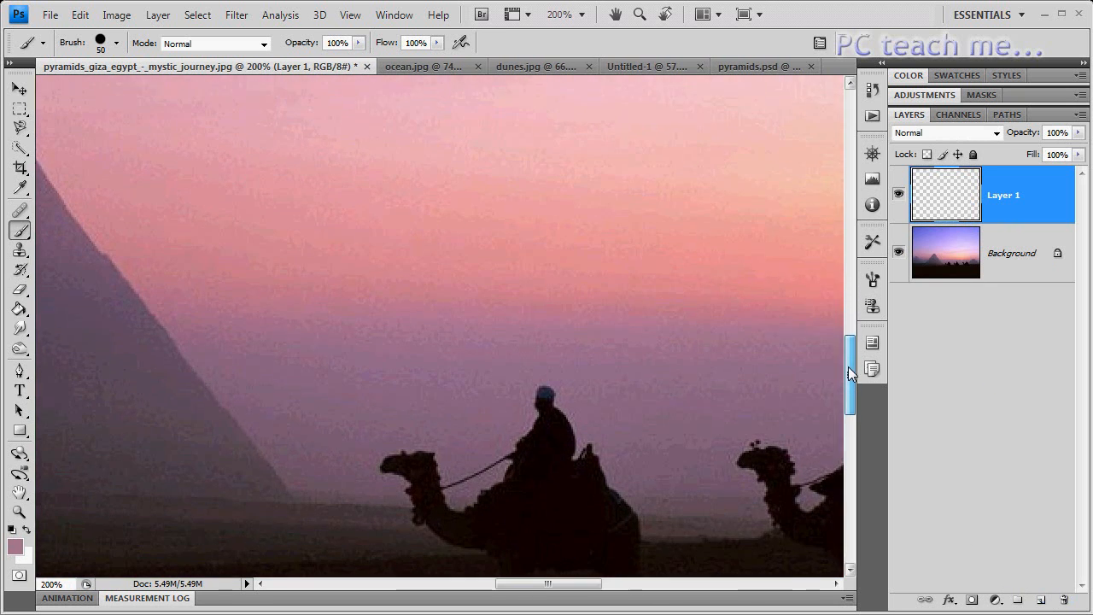
left_click_drag(525, 586, 605, 587)
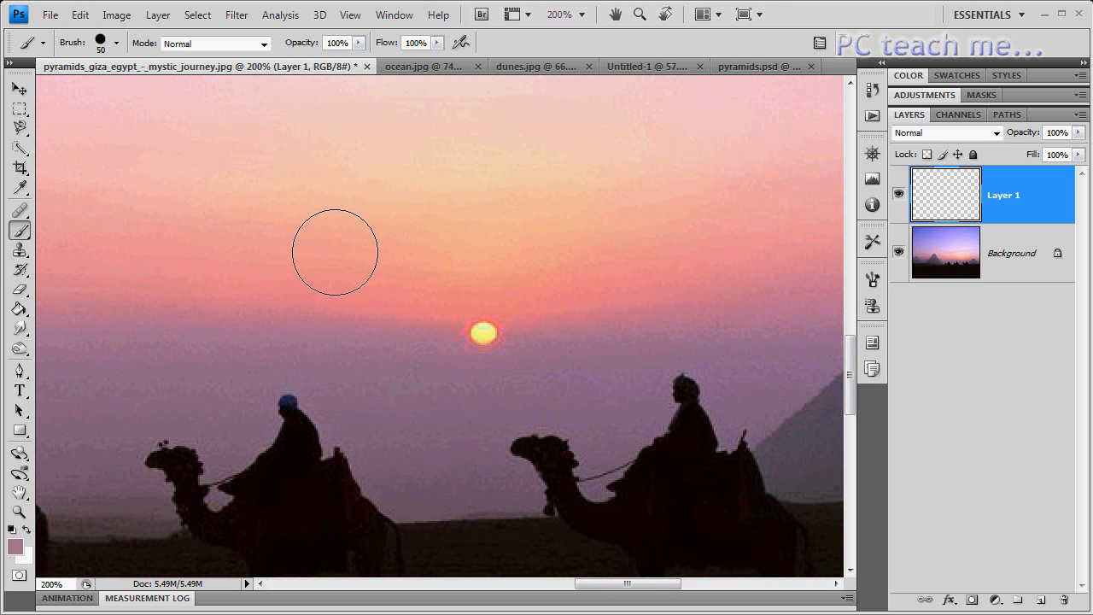
Try covering the sun on Layer 1 with a sampled pink brush colour, compare it with the original, and undo it.
left_click(20, 187)
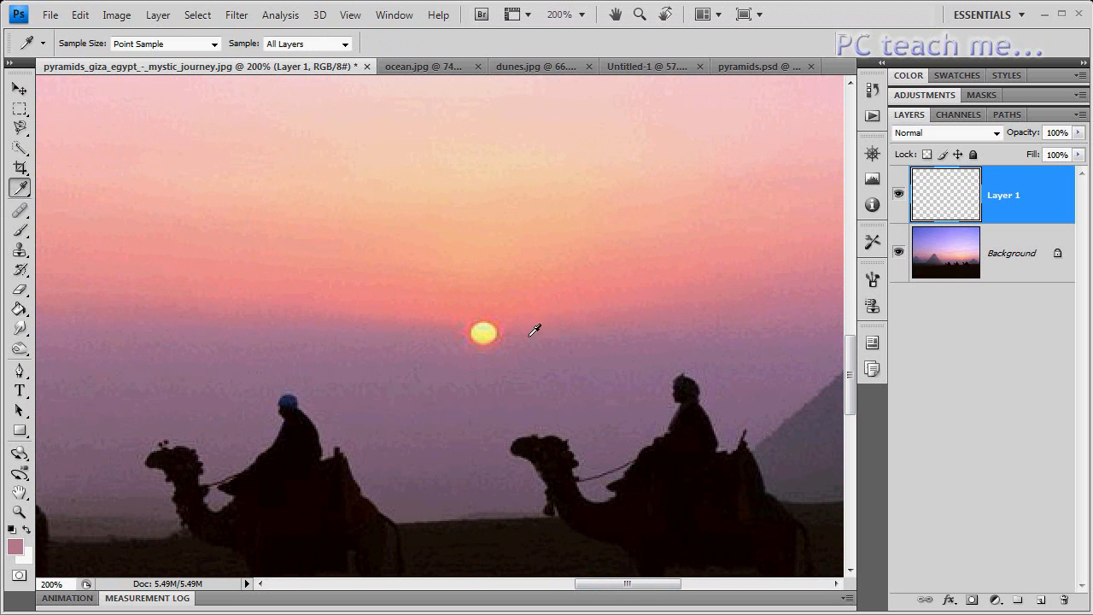
left_click(19, 229)
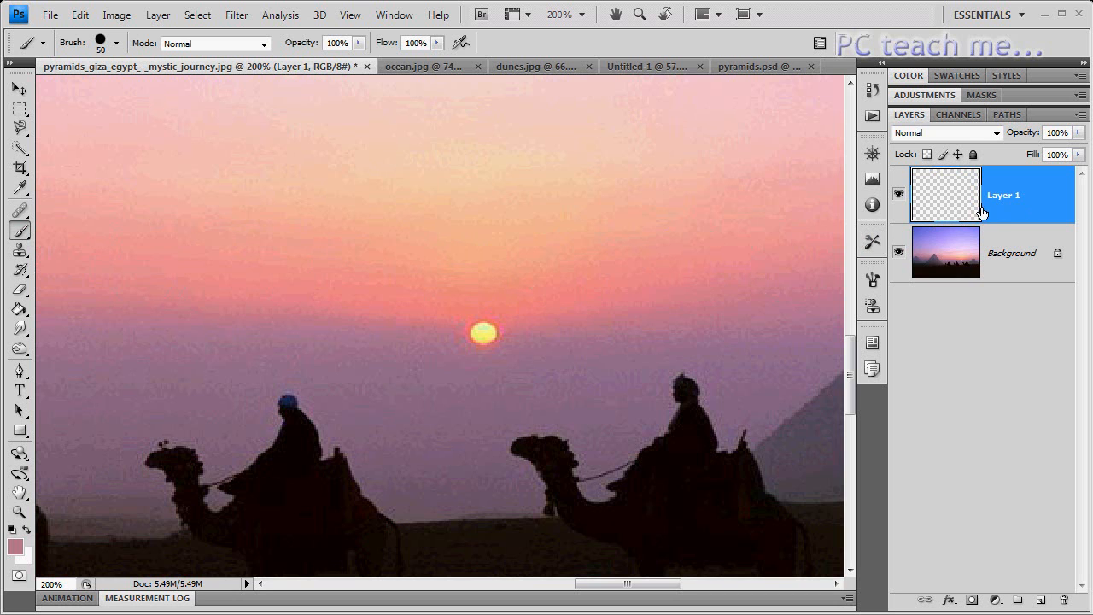
mouse_move(501, 341)
left_mouse_down()
mouse_move(442, 345)
mouse_move(483, 356)
mouse_move(527, 344)
mouse_move(500, 327)
mouse_move(460, 332)
mouse_move(467, 343)
mouse_move(502, 330)
mouse_move(464, 322)
mouse_move(458, 346)
mouse_move(483, 349)
left_mouse_up()
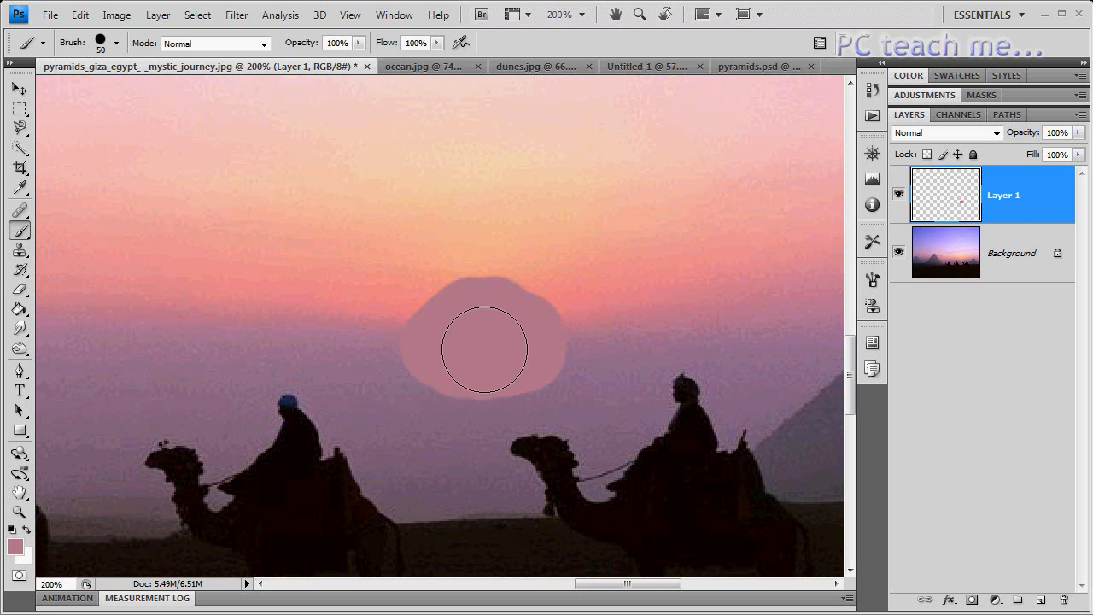
left_click(899, 198)
left_click(900, 196)
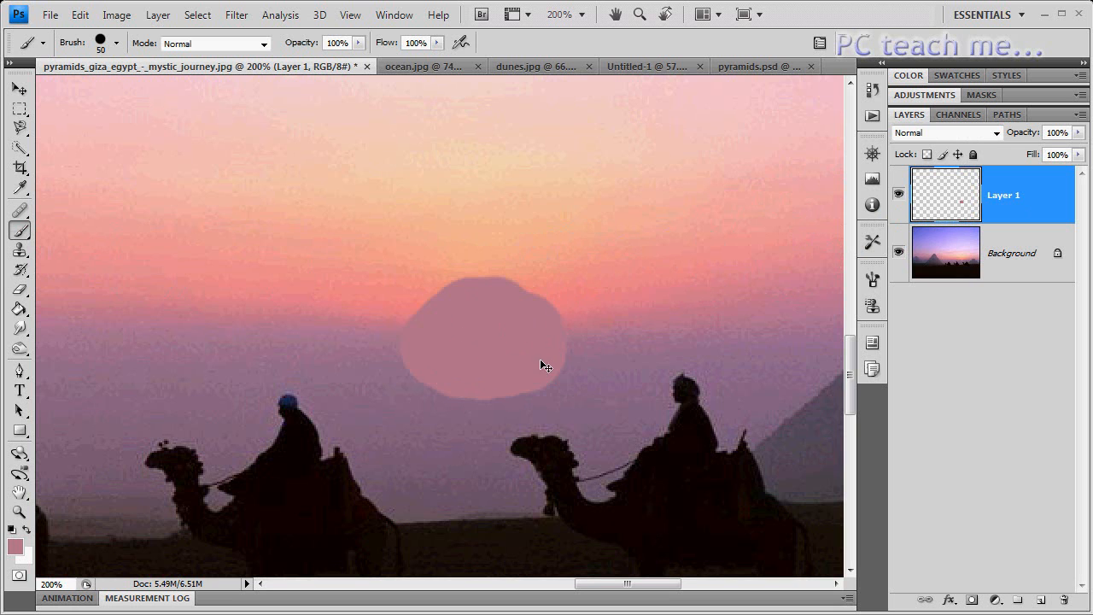
key("ctrl+z")
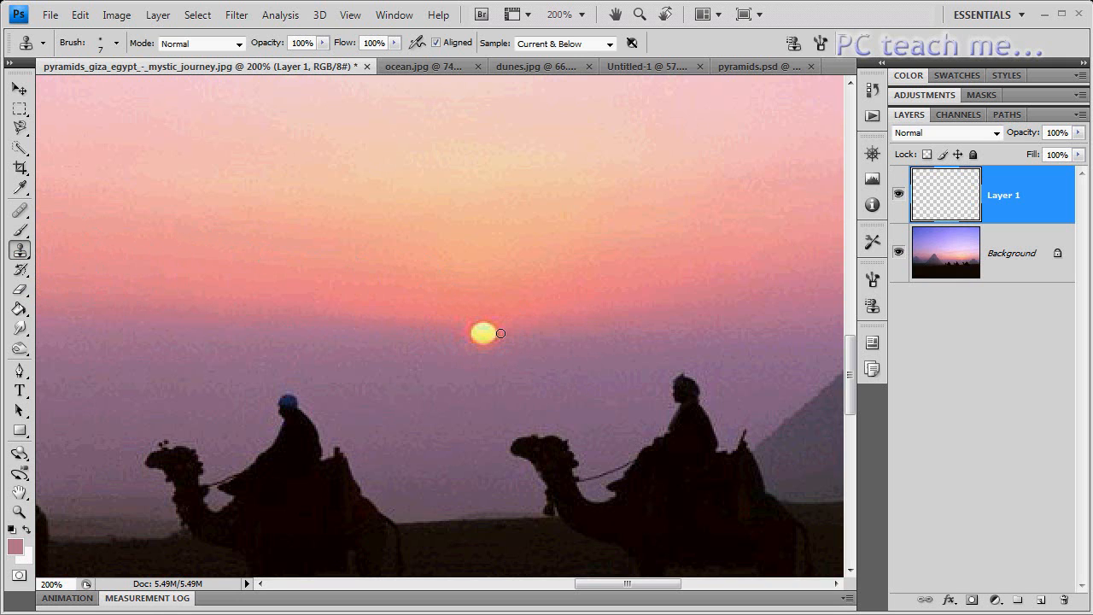
Remove the sun by cloning sky from its left over it on Layer 1, using the Clone Stamp with a size 30 brush.
key("bracketright")
key("bracketright")
key("bracketright")
key("bracketright")
key("bracketright")
key("alt")
left_click(352, 326, "alt")
left_click(467, 332)
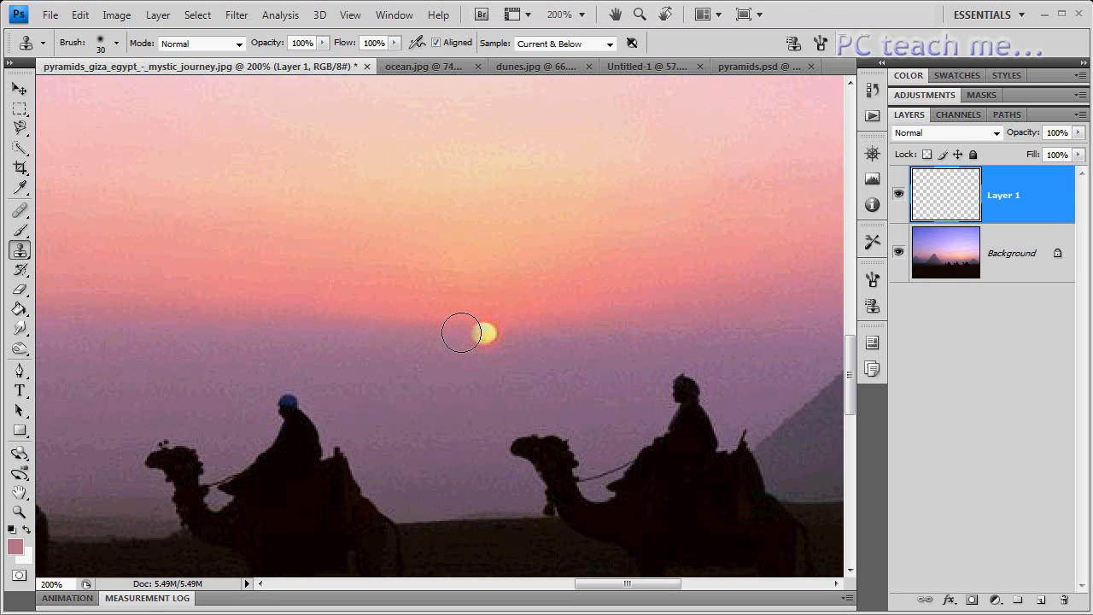
mouse_move(475, 332)
left_mouse_down()
mouse_move(500, 332)
mouse_move(485, 327)
left_mouse_up()
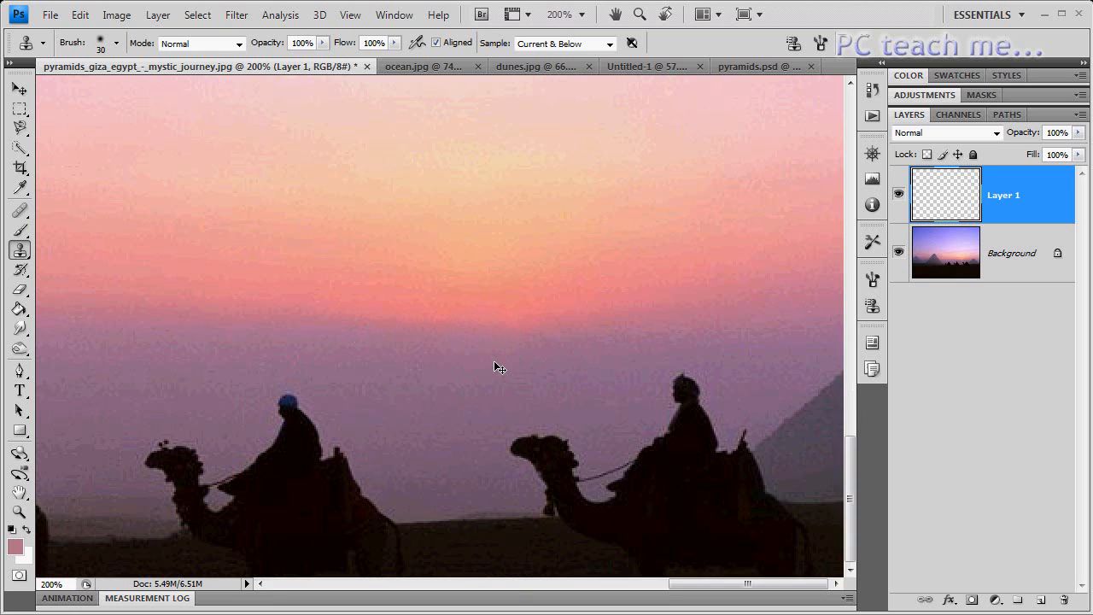
Toggle Layer 1's visibility to compare the sunset with and without the cloned retouch.
key("ctrl+minus")
key("ctrl+minus")
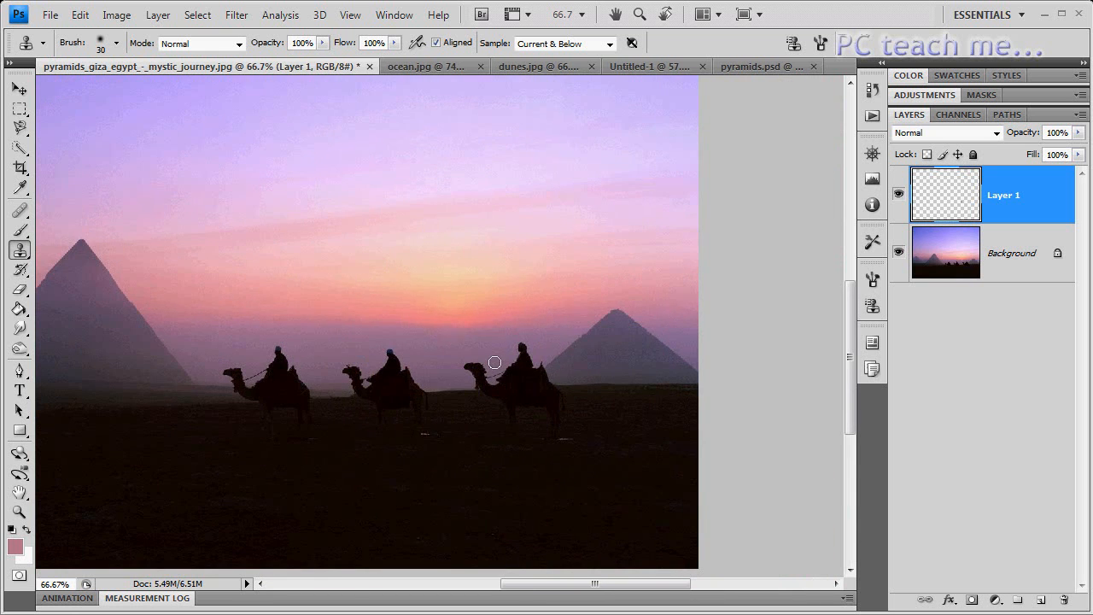
left_click(899, 196)
left_click(899, 197)
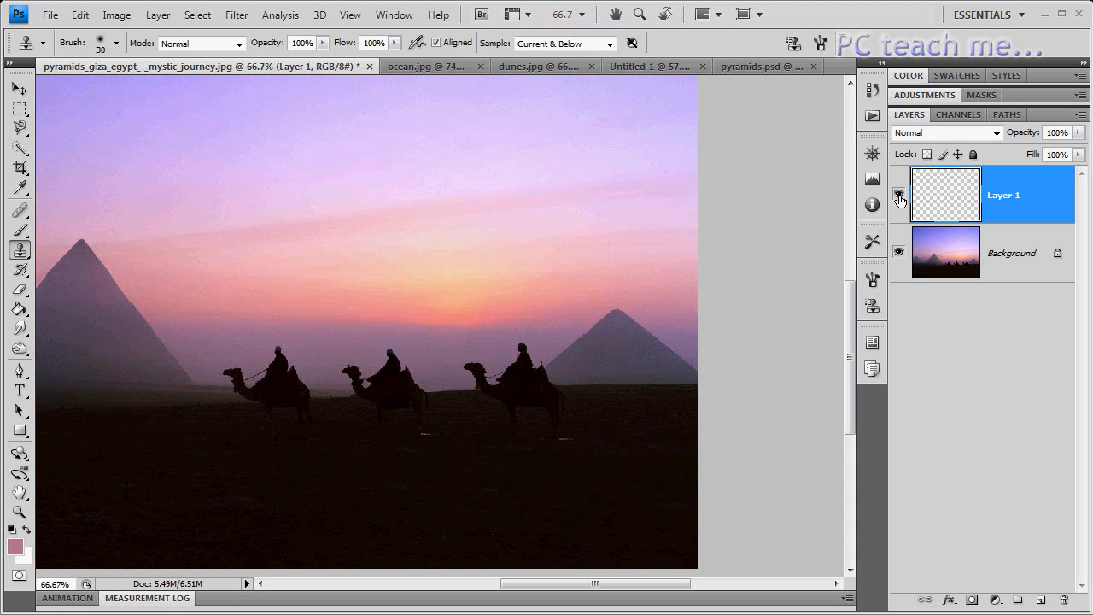
left_click(899, 198)
left_click(899, 198)
Start saving the layered document in Photoshop PSD format and name the file nosun.psd.
left_click(51, 16)
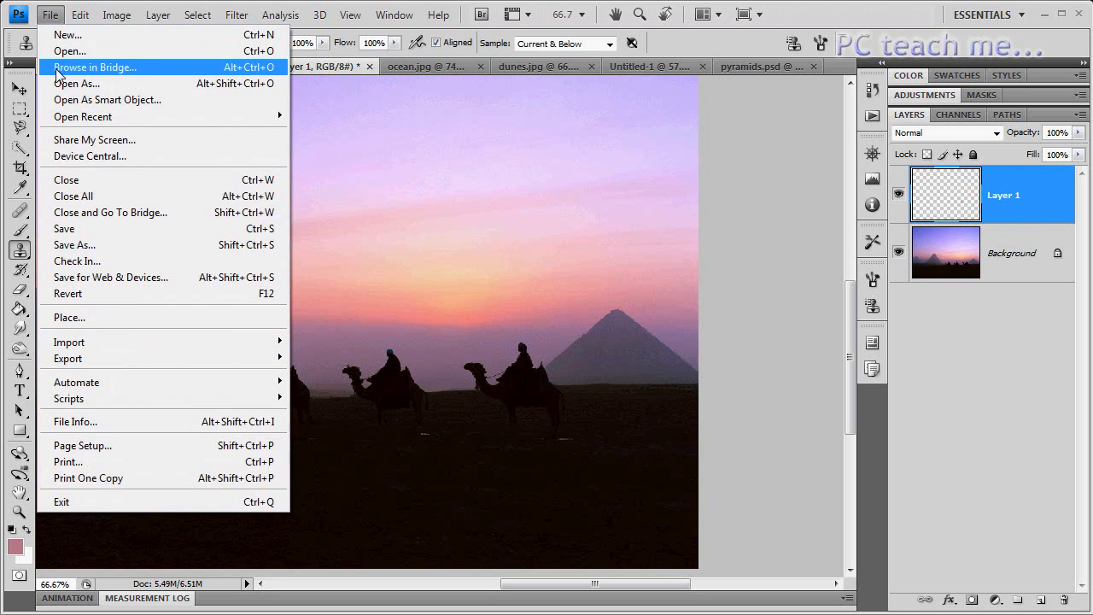
left_click(88, 229)
left_click_drag(495, 34, 321, 68)
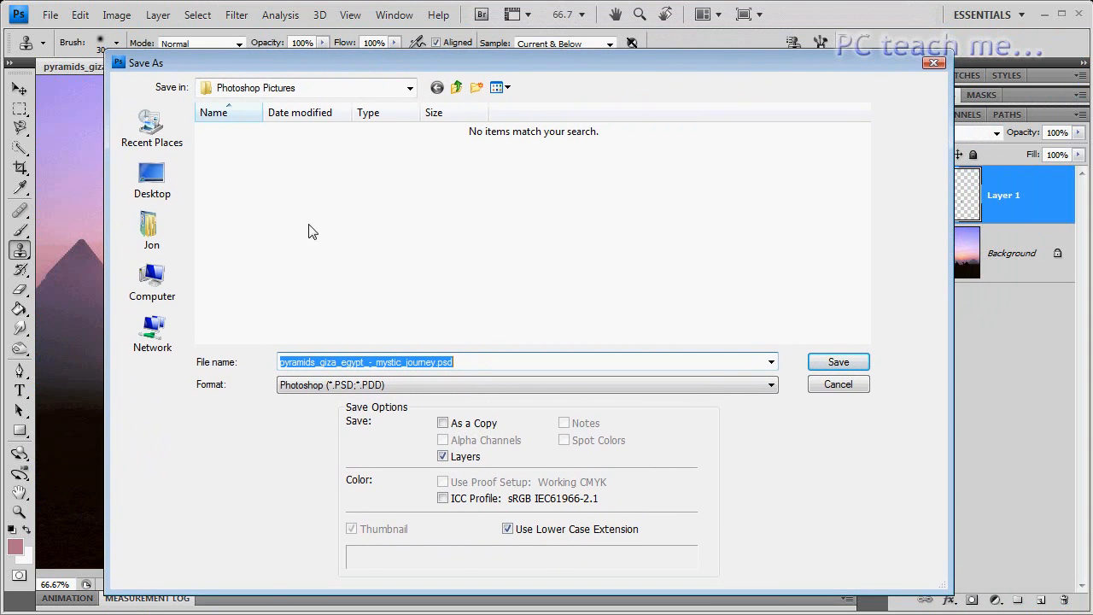
left_click(388, 386)
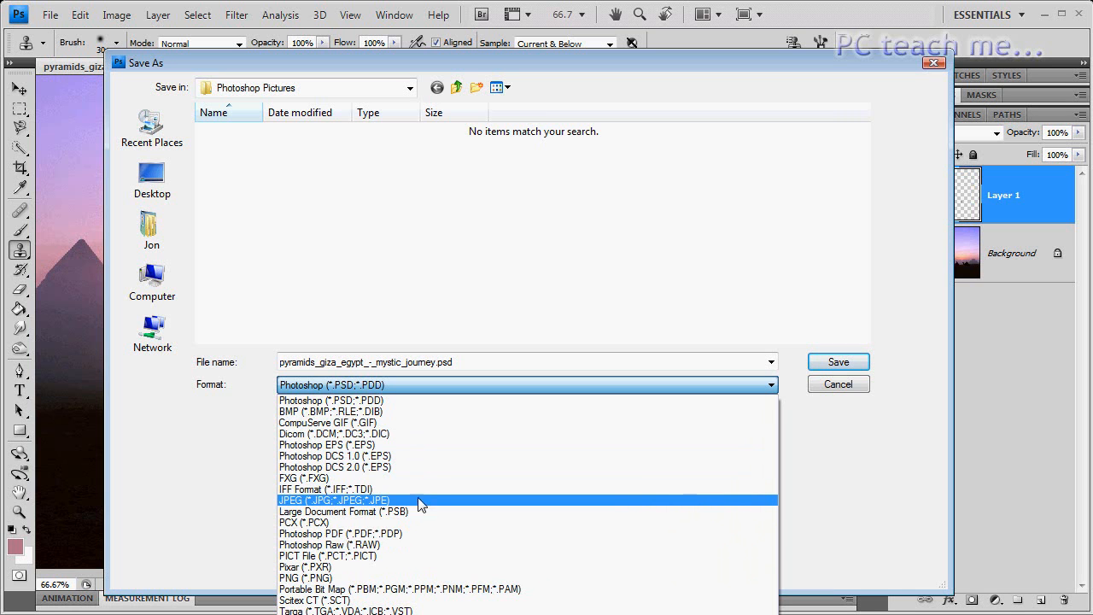
left_click(233, 430)
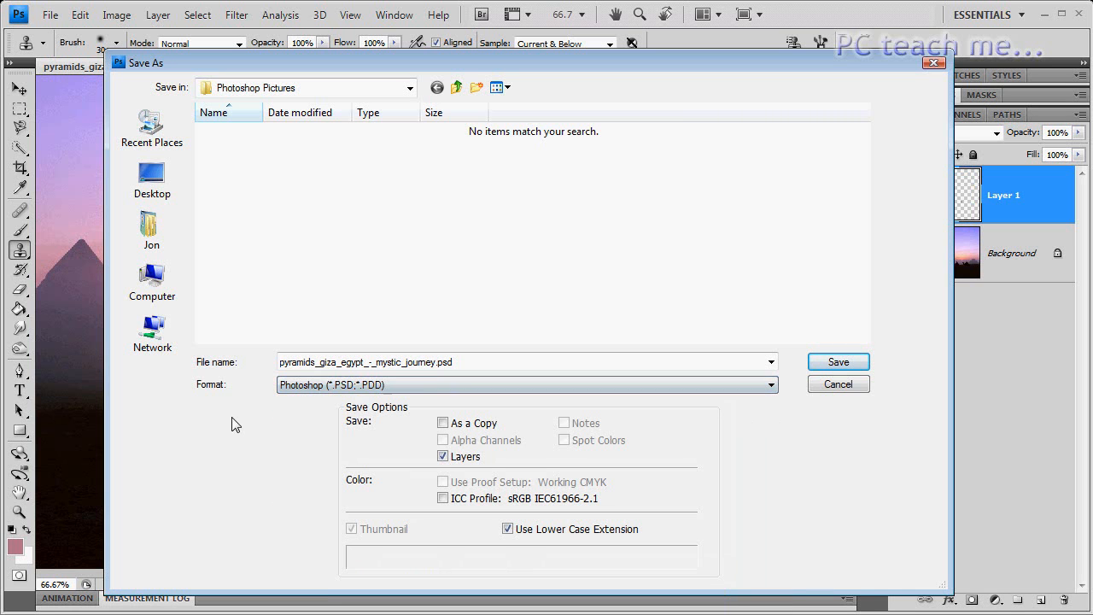
left_click(433, 359)
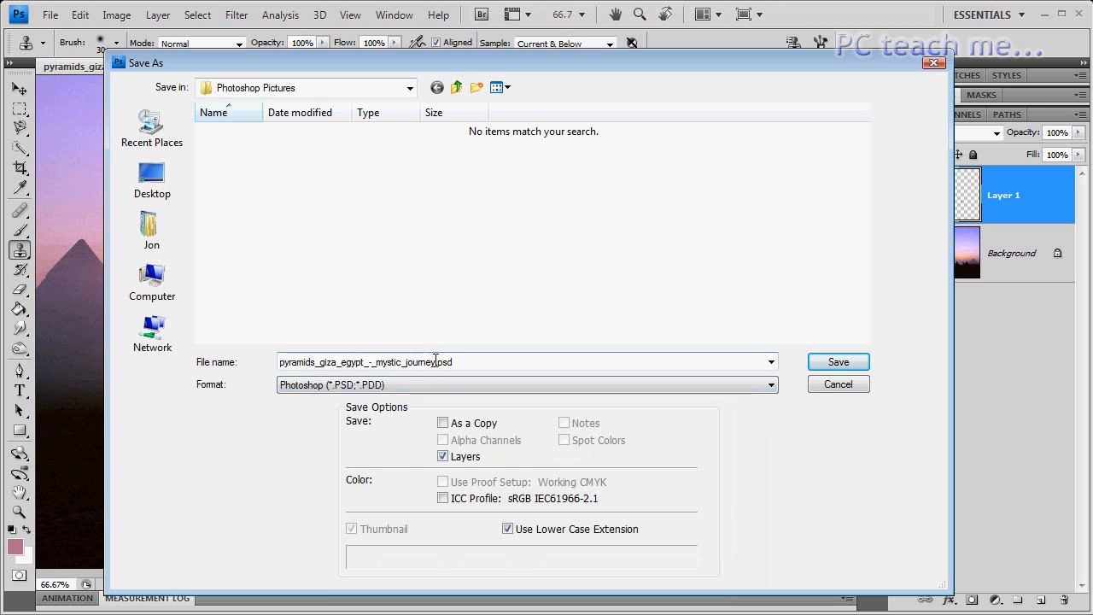
double_click(433, 359)
left_click_drag(437, 363, 260, 370)
type("nosun")
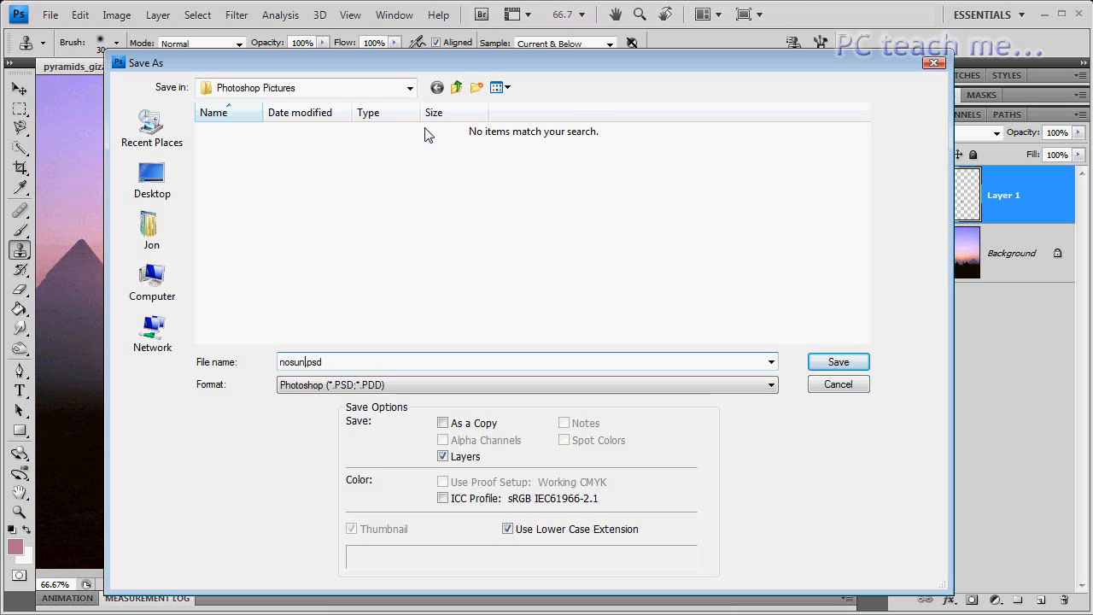
Save the file in the "photoshop practise" folder with Maximize compatibility enabled.
left_click(456, 87)
double_click(429, 218)
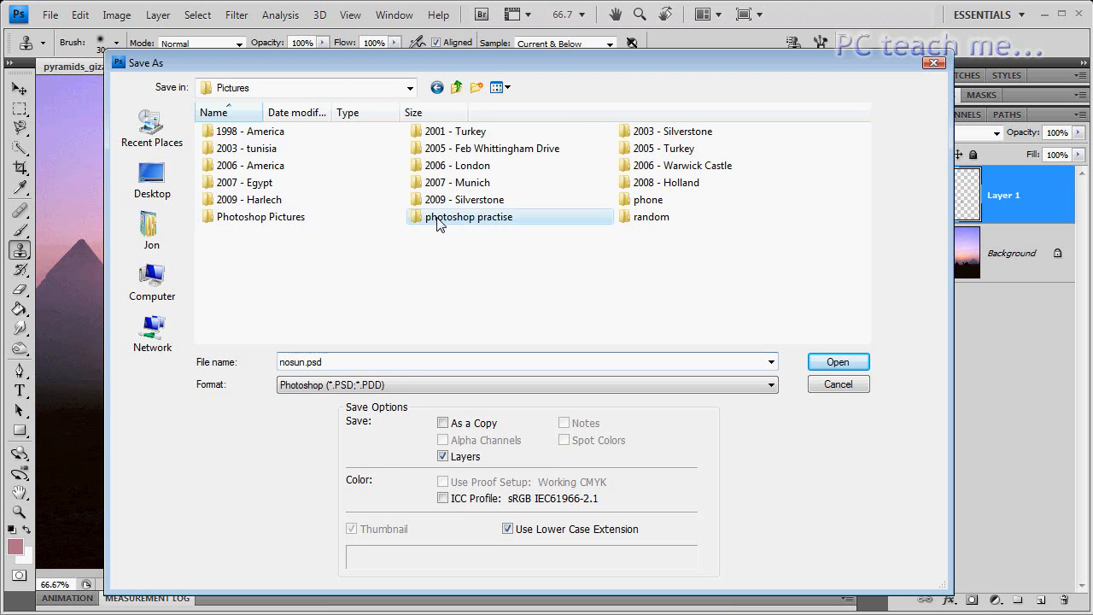
left_click(838, 363)
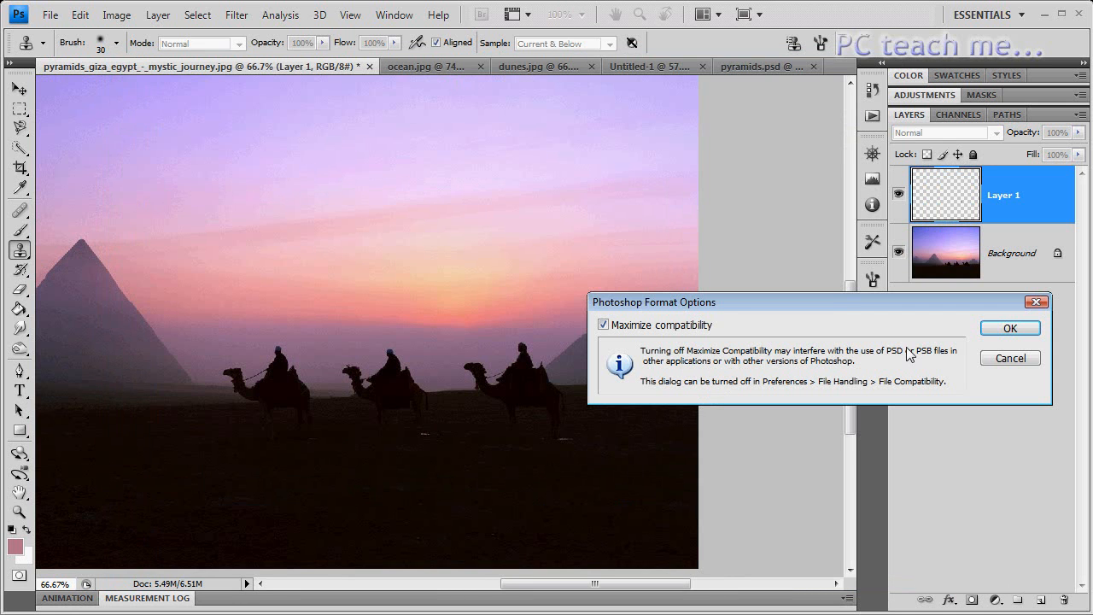
left_click(1009, 331)
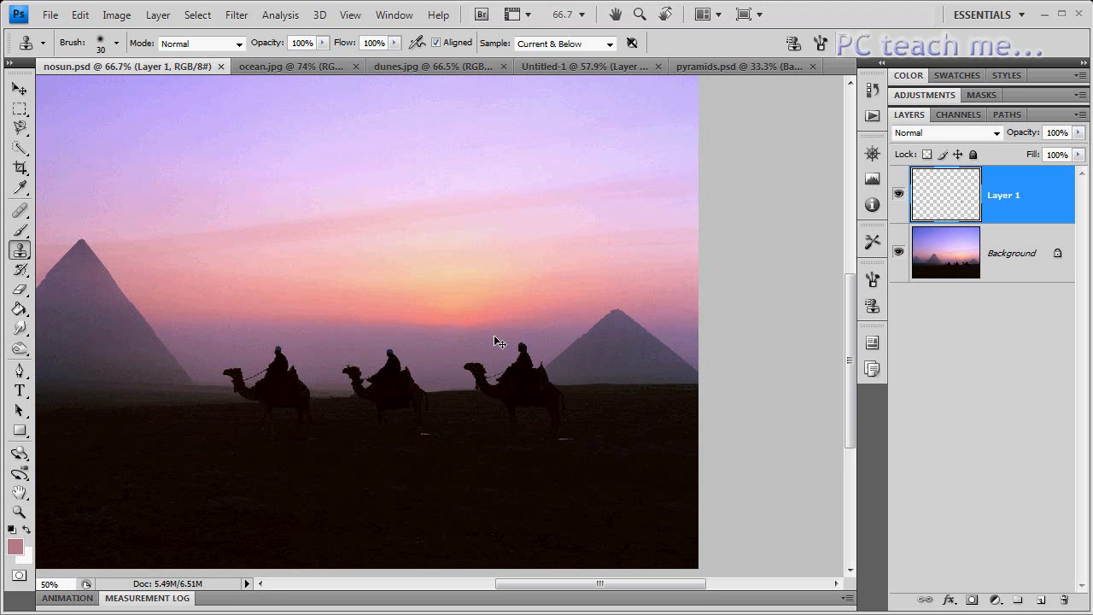
key("ctrl+minus")
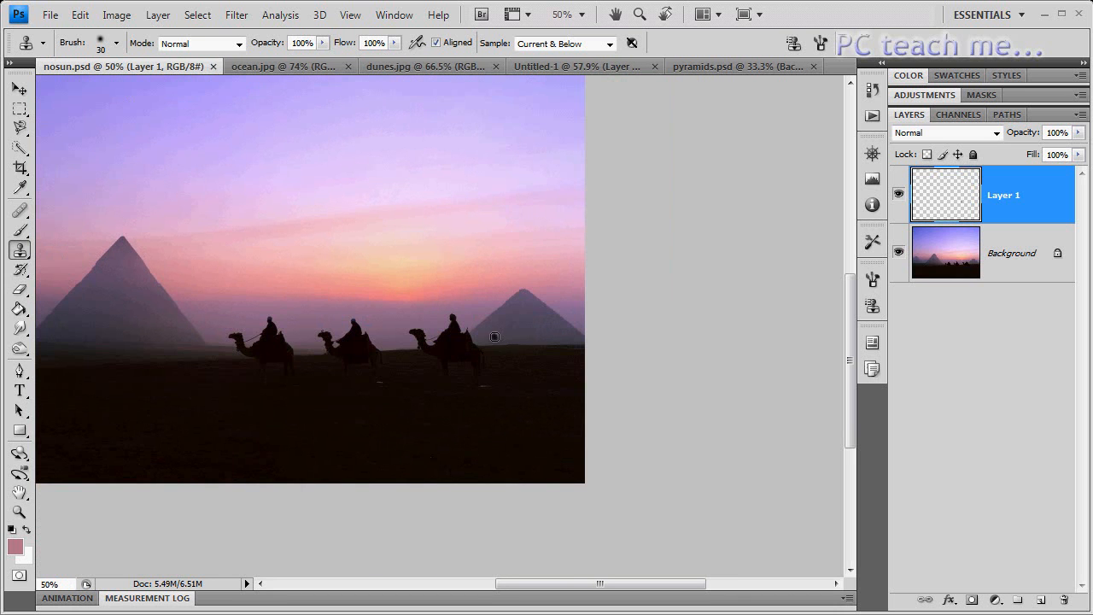
Fit the whole image in view and add a new empty layer above Layer 1.
left_click(350, 15)
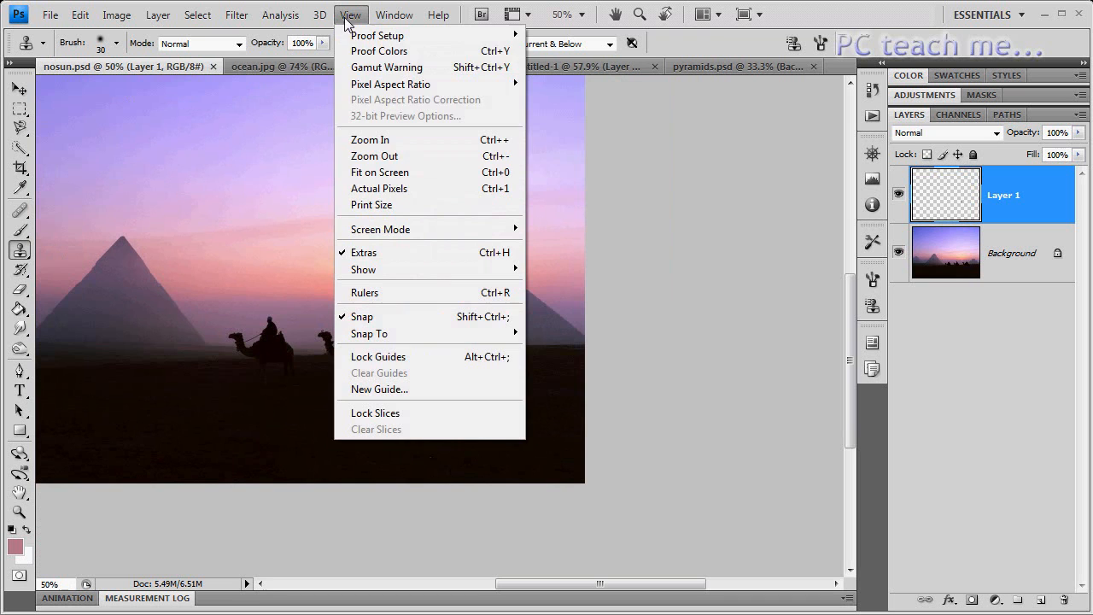
left_click(386, 171)
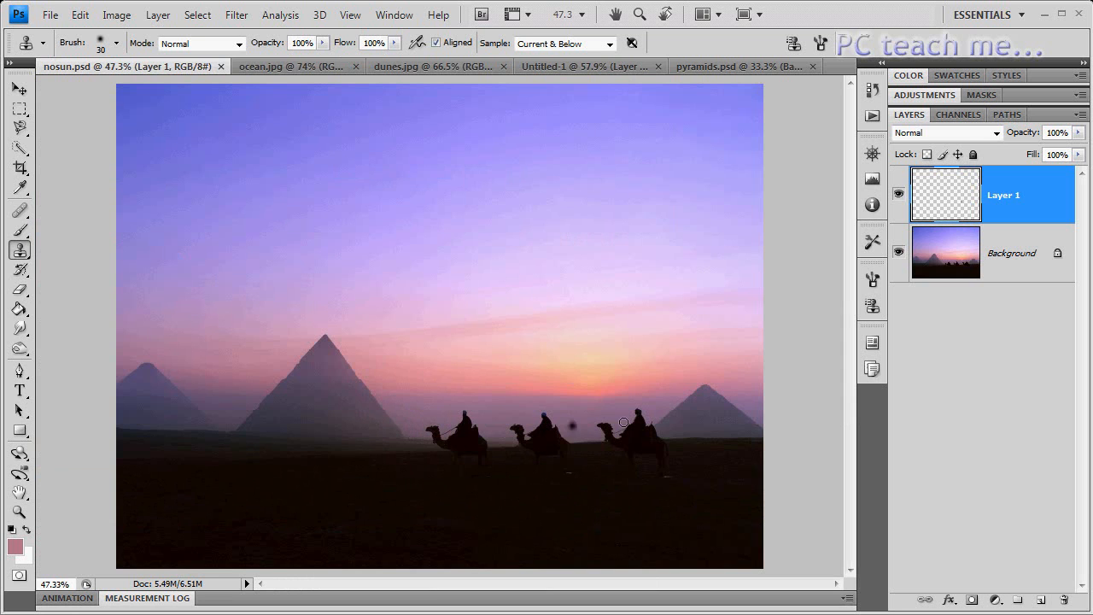
left_click(1040, 603)
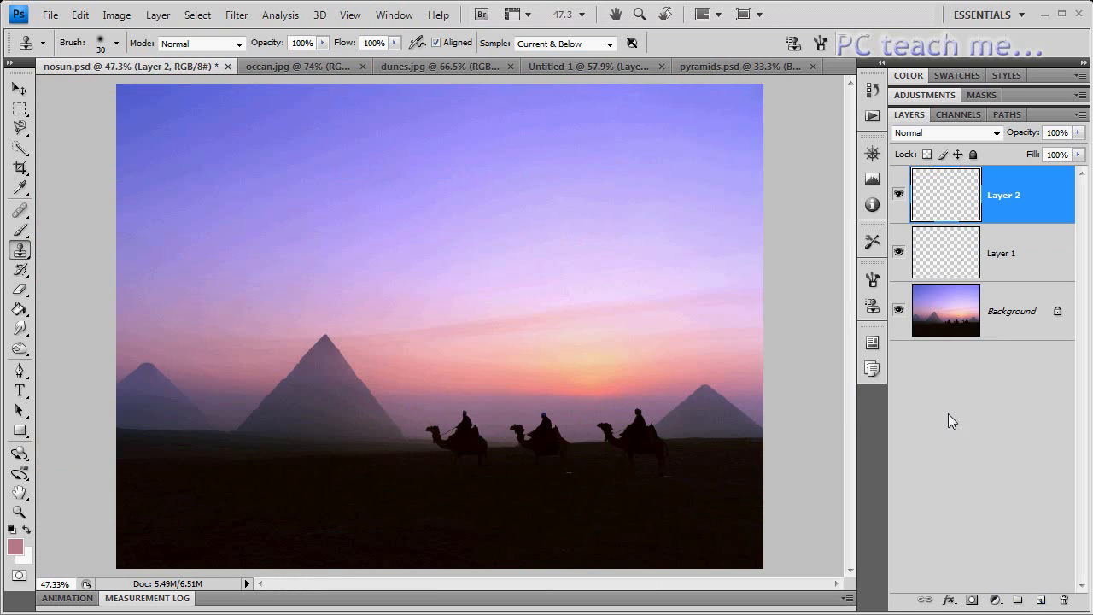
Rename Layer 1 to "No sun" and Layer 2 to "no camels".
left_click(1013, 260)
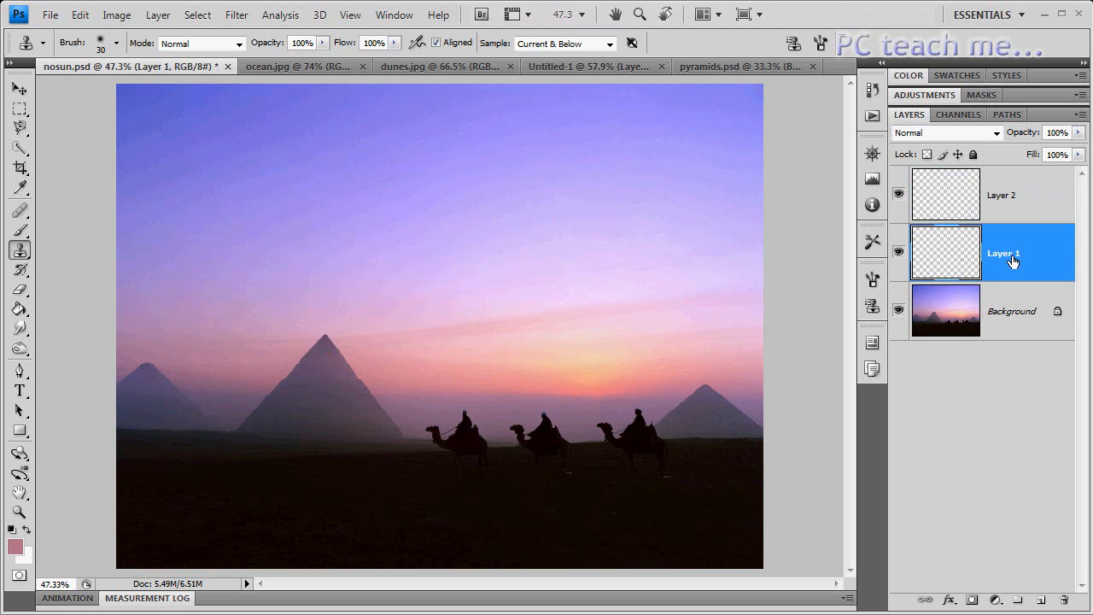
double_click(1004, 253)
type("No sun")
key("Return")
left_click(1006, 202)
double_click(1006, 200)
type("no")
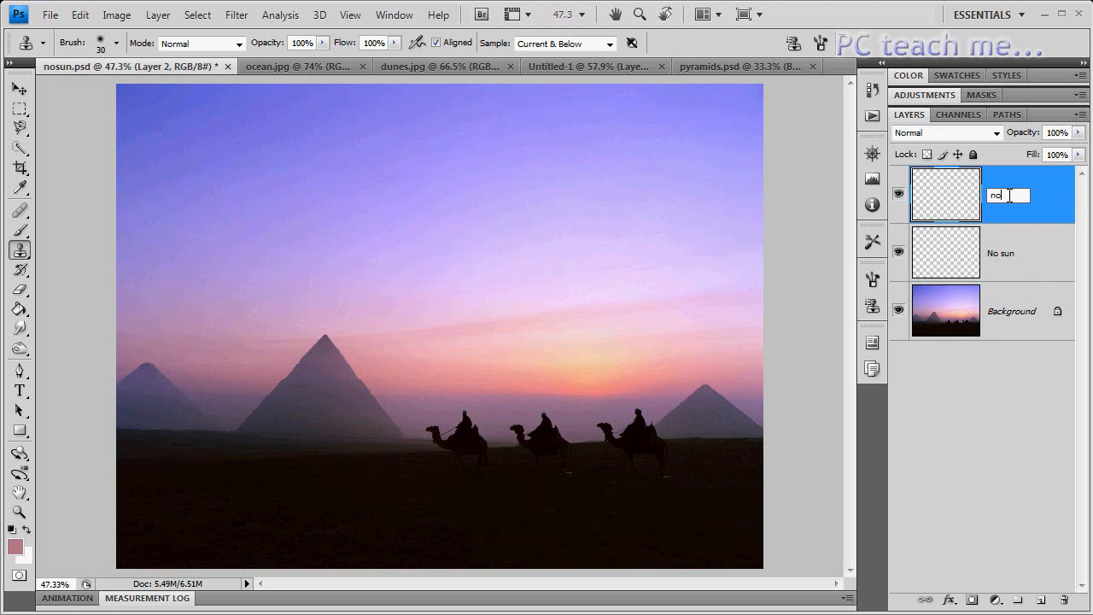
type(" camels")
key("Return")
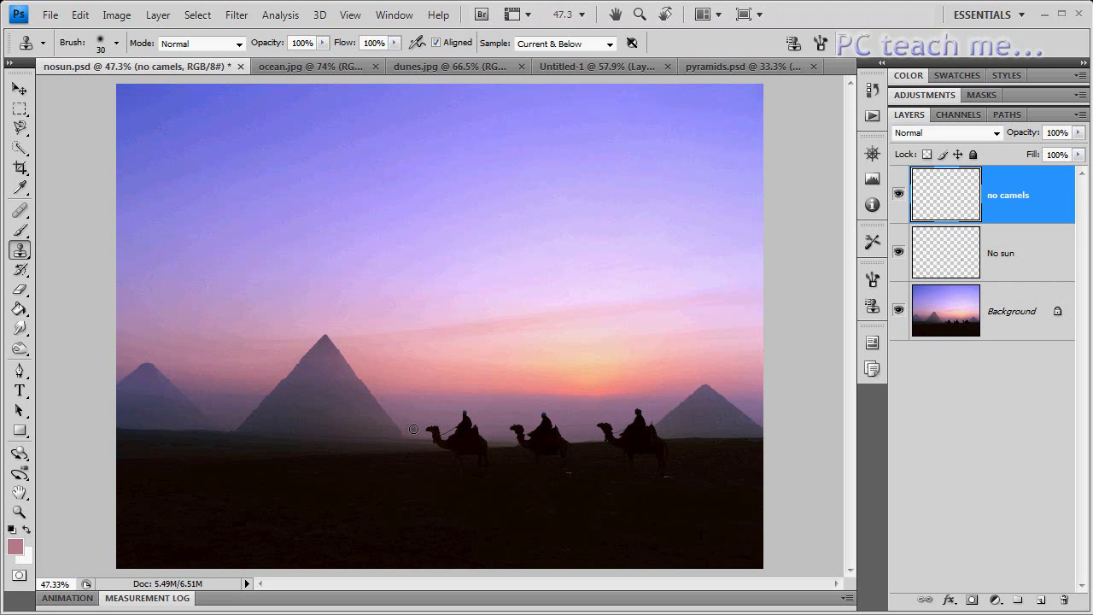
On the no camels layer, clone sky over the riders of the first two camels using a size 70 Clone Stamp brush.
key("bracketright")
key("bracketright")
key("bracketright")
key("bracketright")
key("bracketright")
key("bracketright")
key("bracketleft")
key("bracketleft")
key("bracketleft")
left_click(424, 413, "alt")
mouse_move(451, 420)
left_mouse_down()
mouse_move(550, 420)
mouse_move(513, 427)
mouse_move(574, 438)
left_mouse_up()
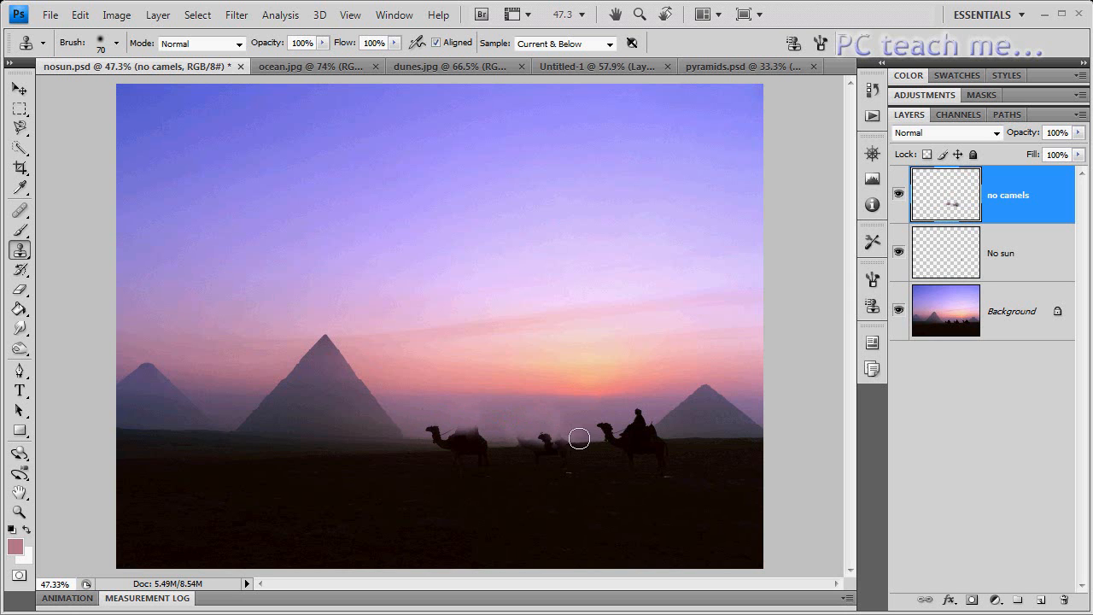
Sample the horizon between the second and third camels and clone it over the middle camel toward the first one.
left_click(582, 441, "alt")
left_click(585, 443, "alt")
mouse_move(569, 442)
left_mouse_down()
mouse_move(519, 440)
mouse_move(549, 449)
mouse_move(413, 435)
left_mouse_up()
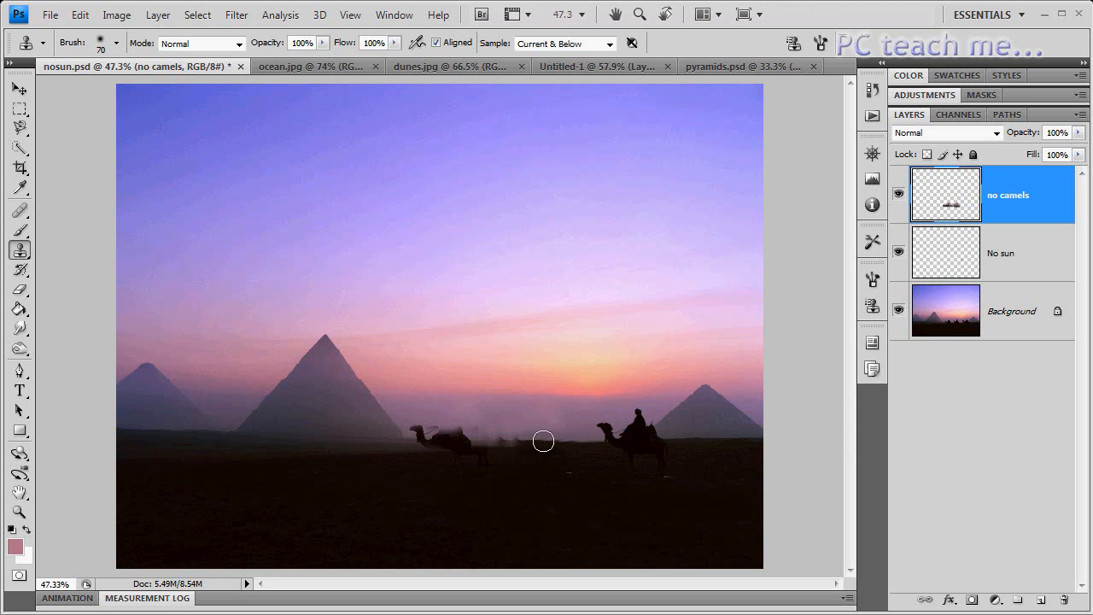
mouse_move(534, 440)
left_mouse_down()
mouse_move(497, 437)
mouse_move(571, 438)
left_mouse_up()
Sample the cleared horizon beside the third camel and clone it over that camel and its rider.
left_click(555, 438, "alt")
mouse_move(586, 436)
left_mouse_down()
mouse_move(633, 434)
mouse_move(604, 424)
left_mouse_up()
mouse_move(636, 417)
left_mouse_down()
mouse_move(634, 429)
mouse_move(648, 419)
mouse_move(628, 437)
mouse_move(675, 433)
left_mouse_up()
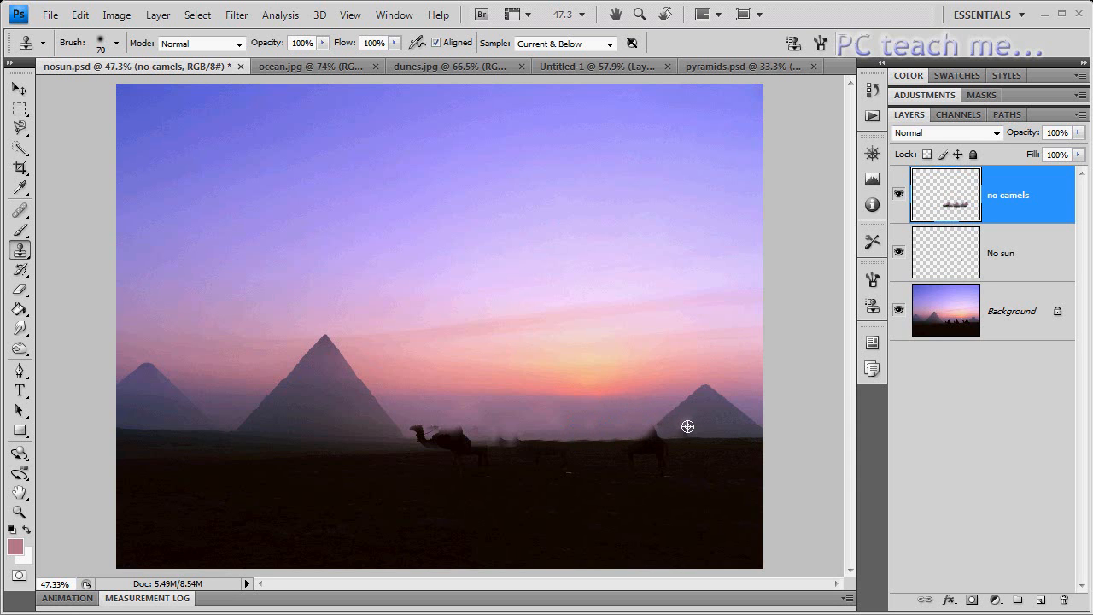
Clone the small pyramid's slope and base over the third camel's remains using a size 30 Clone Stamp brush.
key("ctrl+plus")
key("ctrl+plus")
key("ctrl+plus")
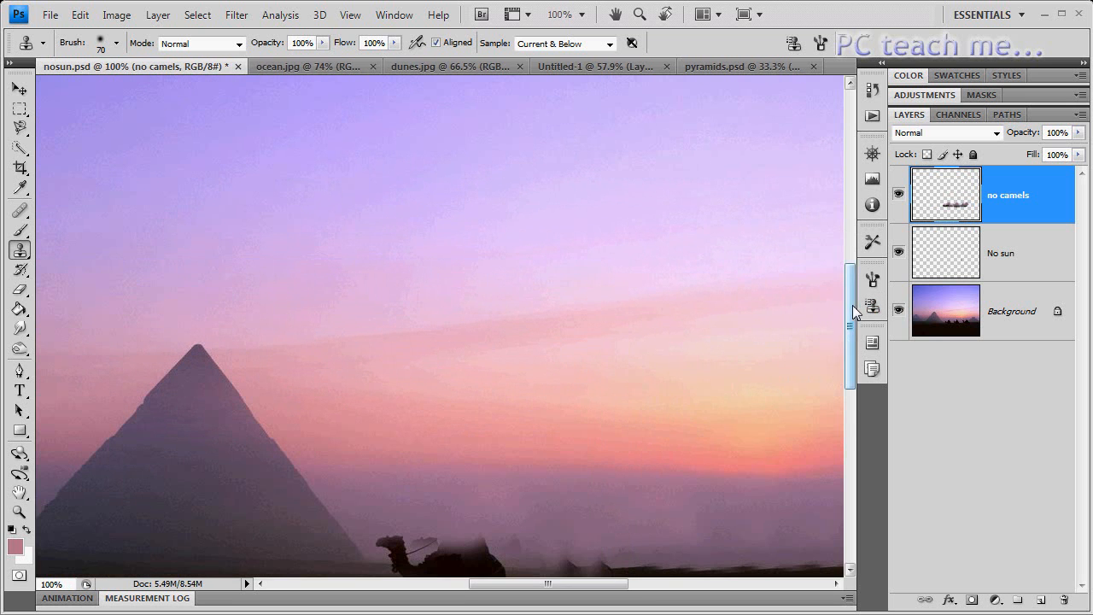
left_click_drag(849, 324, 849, 374)
left_click_drag(538, 587, 606, 584)
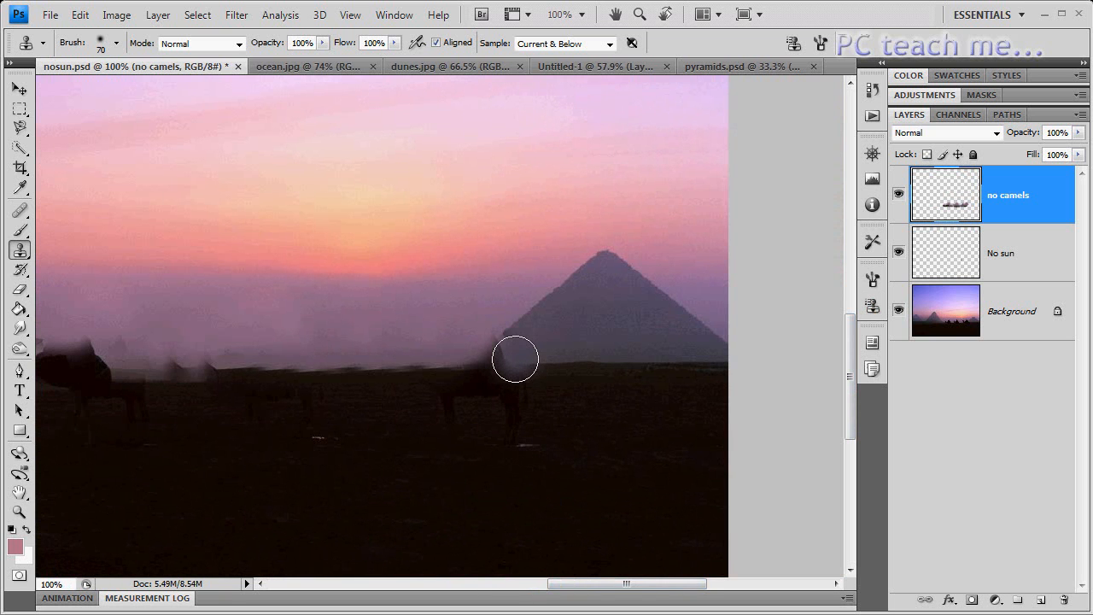
key("bracketleft")
key("bracketleft")
key("bracketleft")
key("bracketleft")
key("bracketleft")
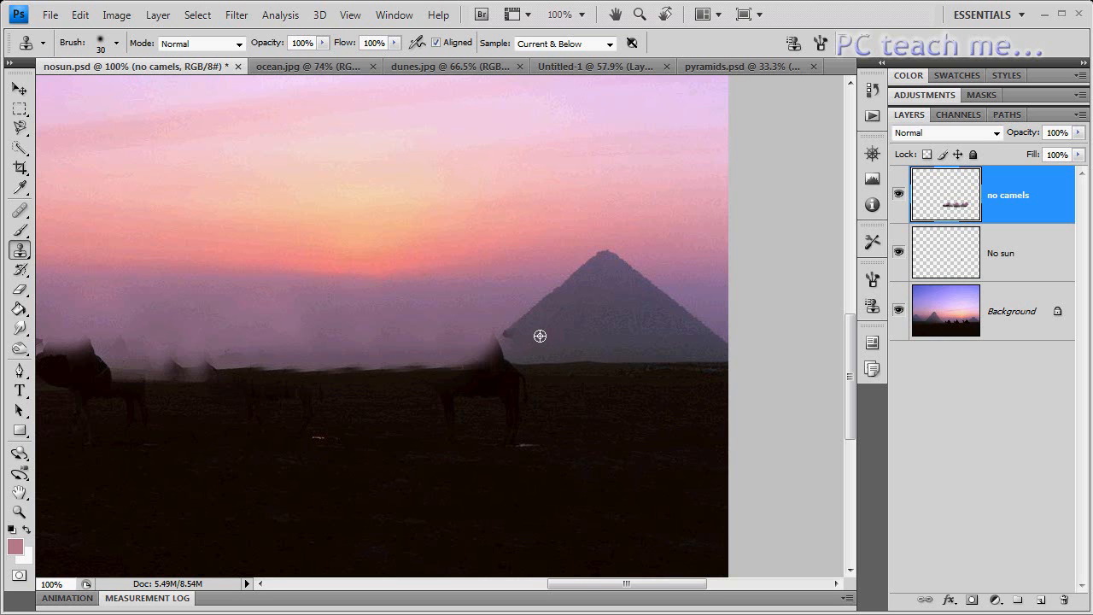
left_click(539, 335, "alt")
left_click(514, 343)
mouse_move(514, 343)
left_mouse_down()
mouse_move(495, 354)
mouse_move(517, 339)
mouse_move(512, 352)
left_mouse_up()
left_click(561, 361, "alt")
left_click_drag(517, 361, 487, 362)
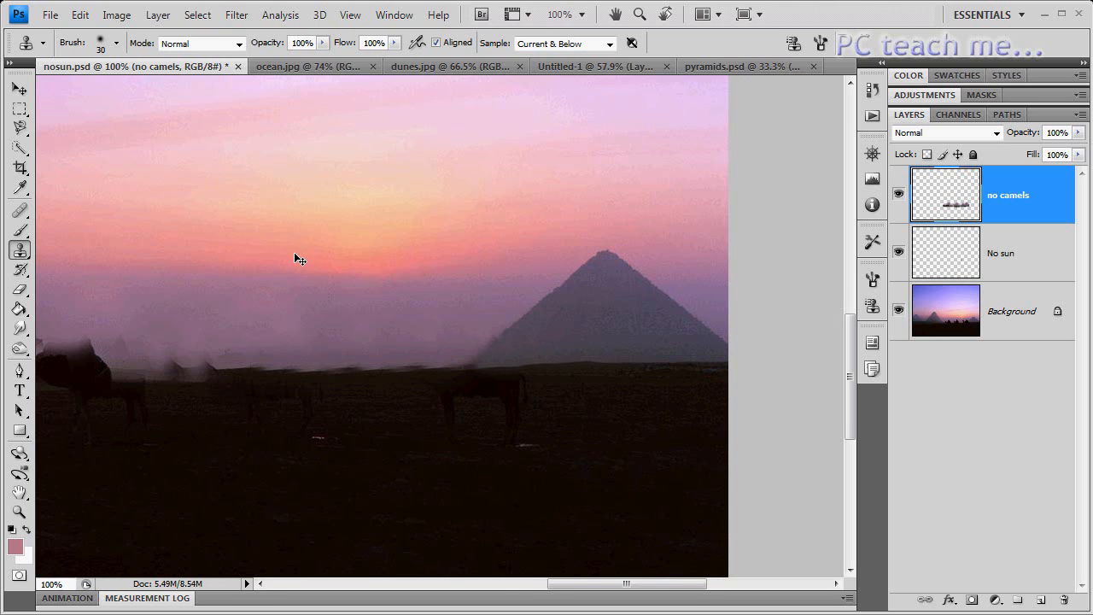
Toggle the no camels layer's visibility to compare the scene with and without the camel retouch.
key("ctrl+minus")
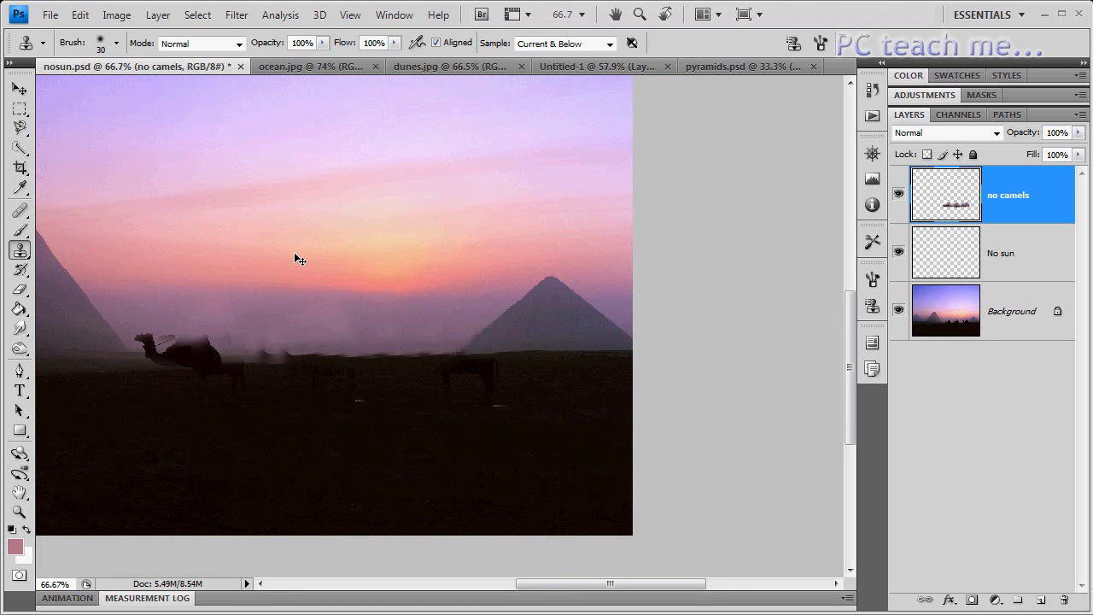
left_click_drag(850, 363, 852, 341)
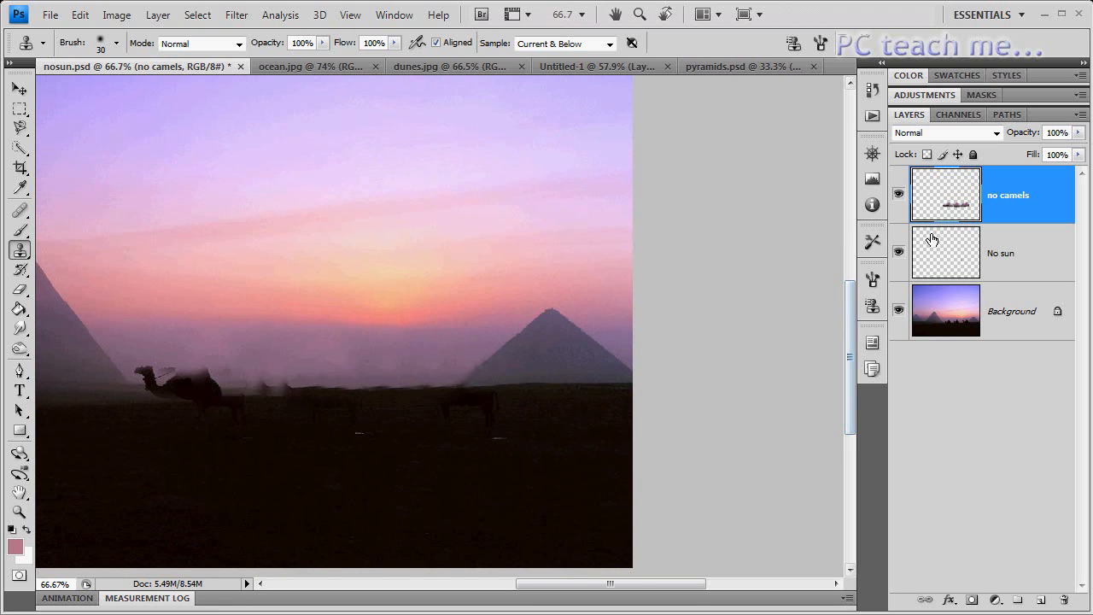
left_click(899, 198)
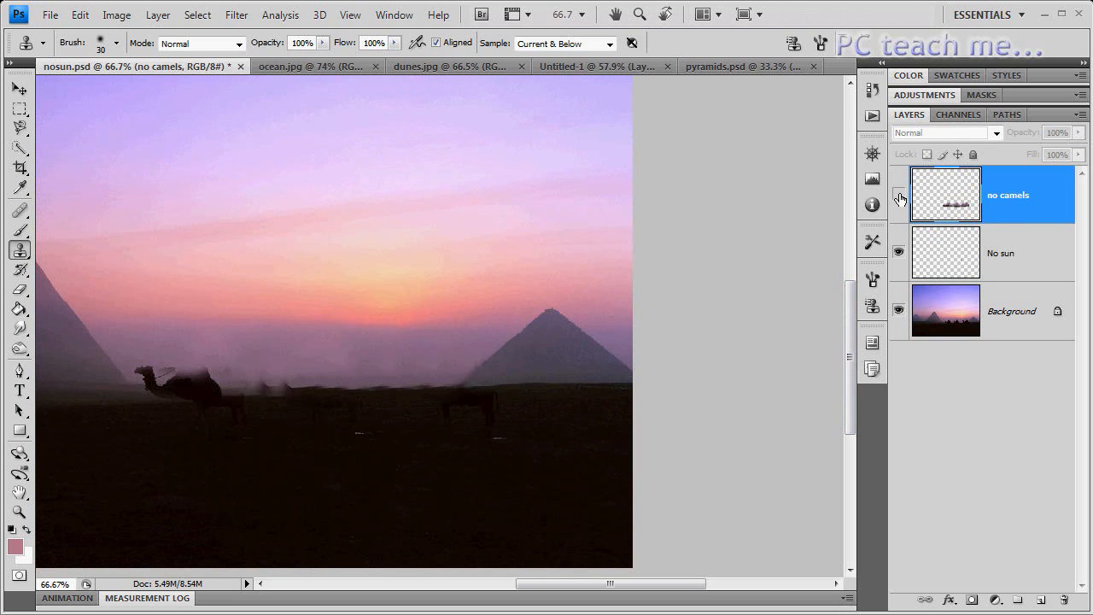
left_click(900, 198)
left_click(899, 198)
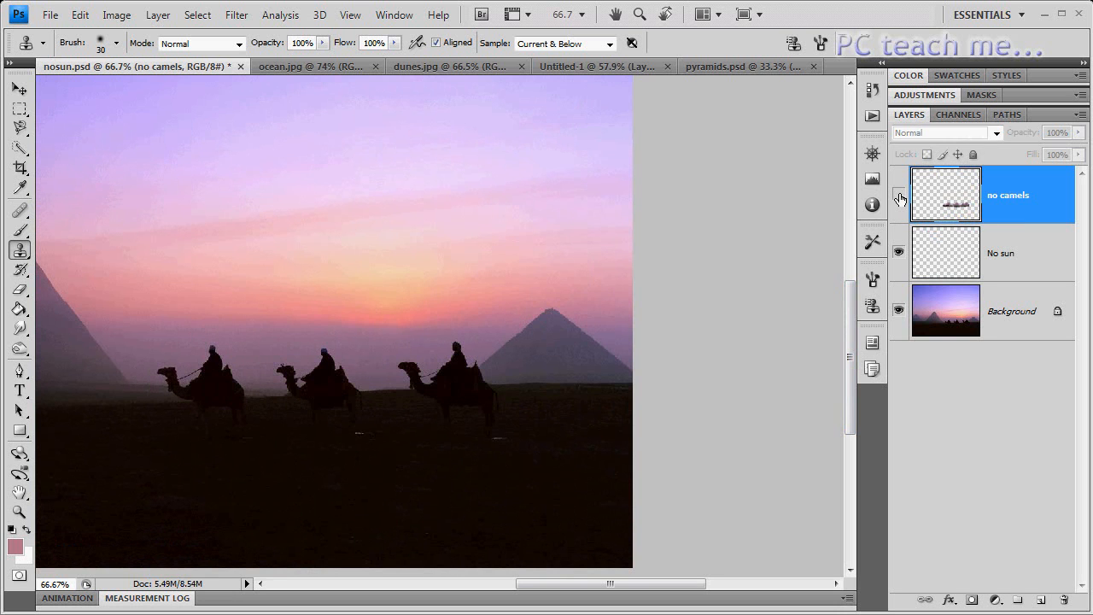
left_click(899, 198)
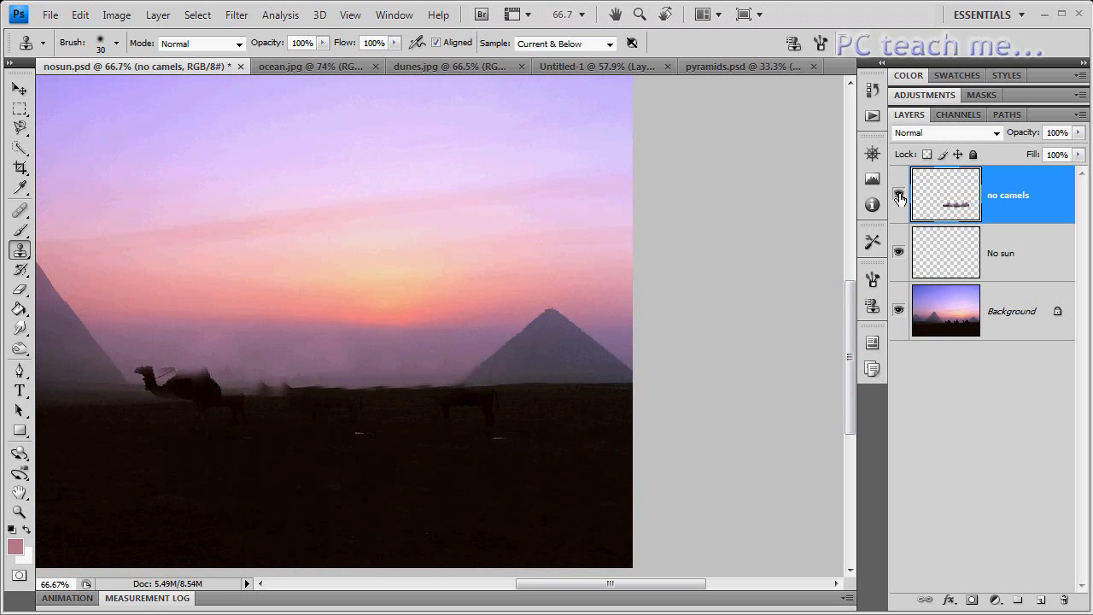
left_click(899, 198)
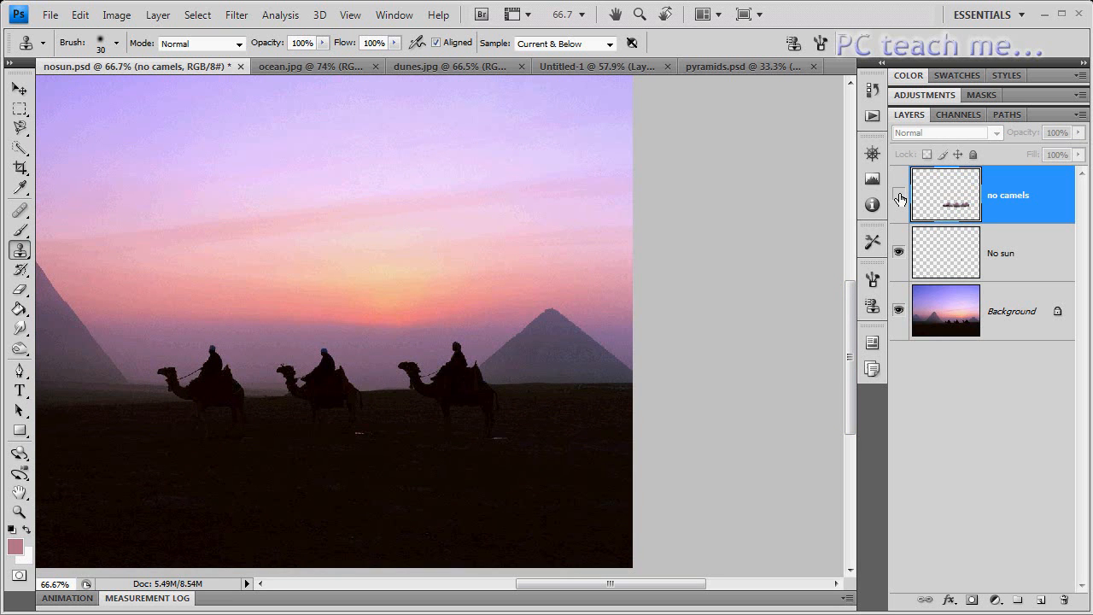
left_click(899, 198)
left_click(899, 198)
Open warwick castle top.psd from the "photoshop practise" folder and switch to the Rectangular Marquee tool.
left_click(51, 14)
left_click(68, 54)
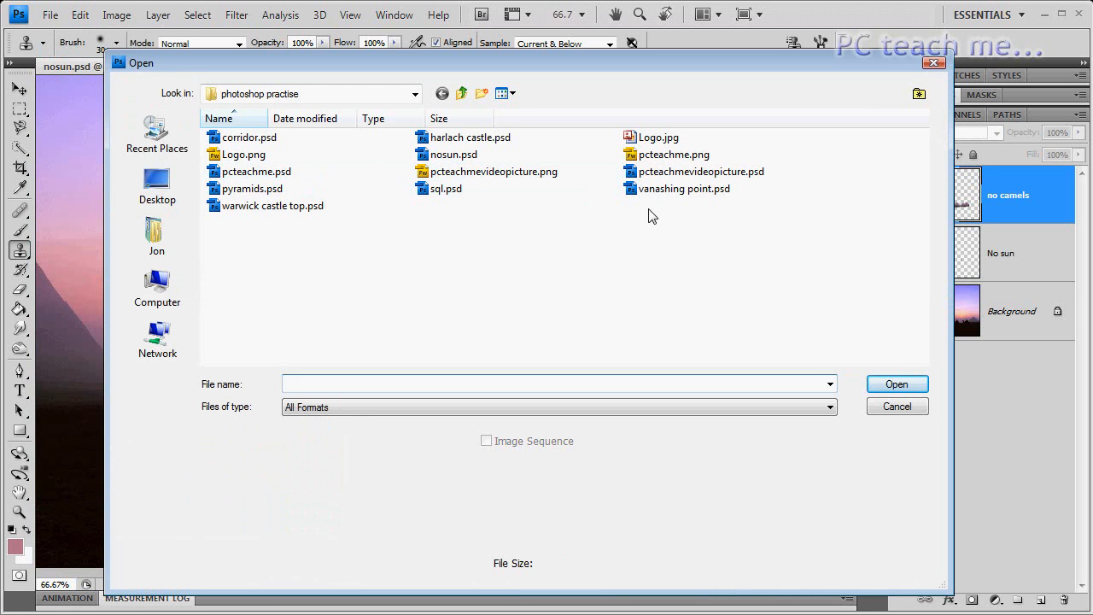
double_click(299, 207)
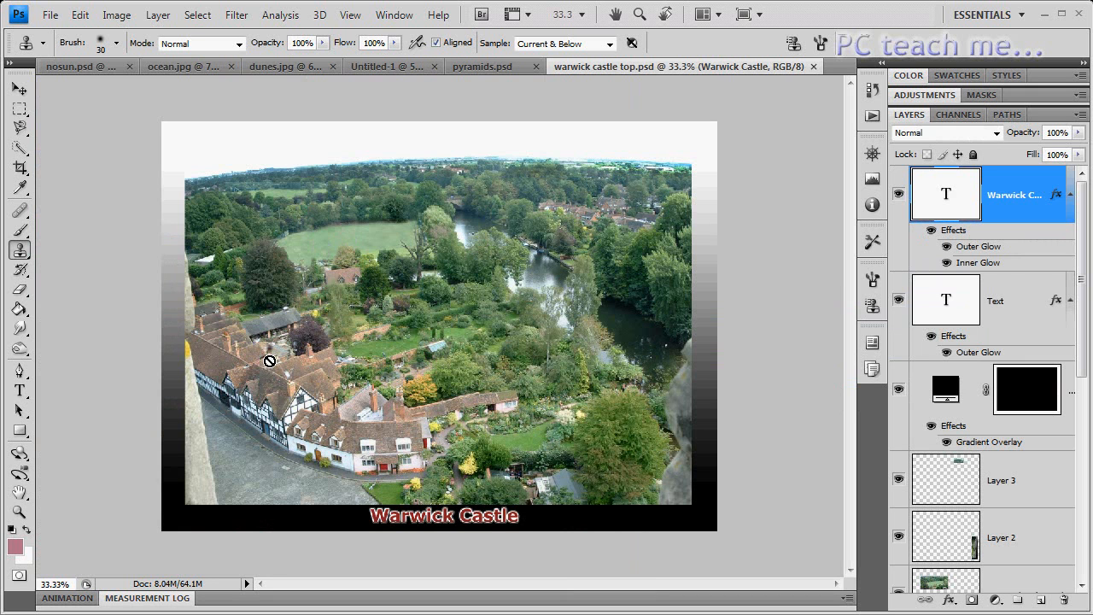
left_click(20, 108)
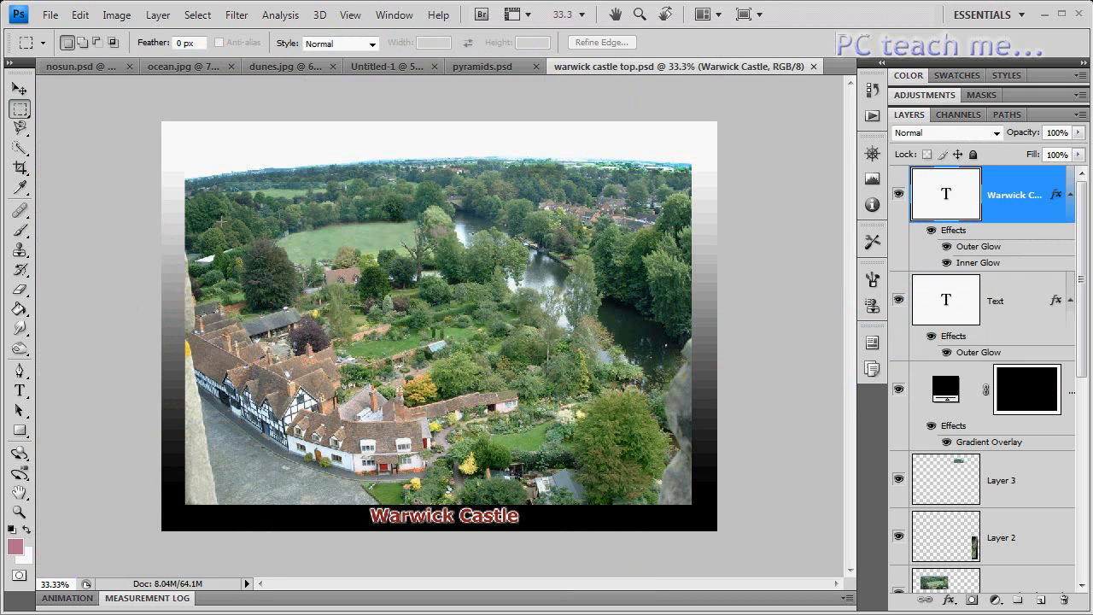
Toggle the "remove tennis court" layer's visibility to compare the green field with the original tennis courts.
key("ctrl+plus")
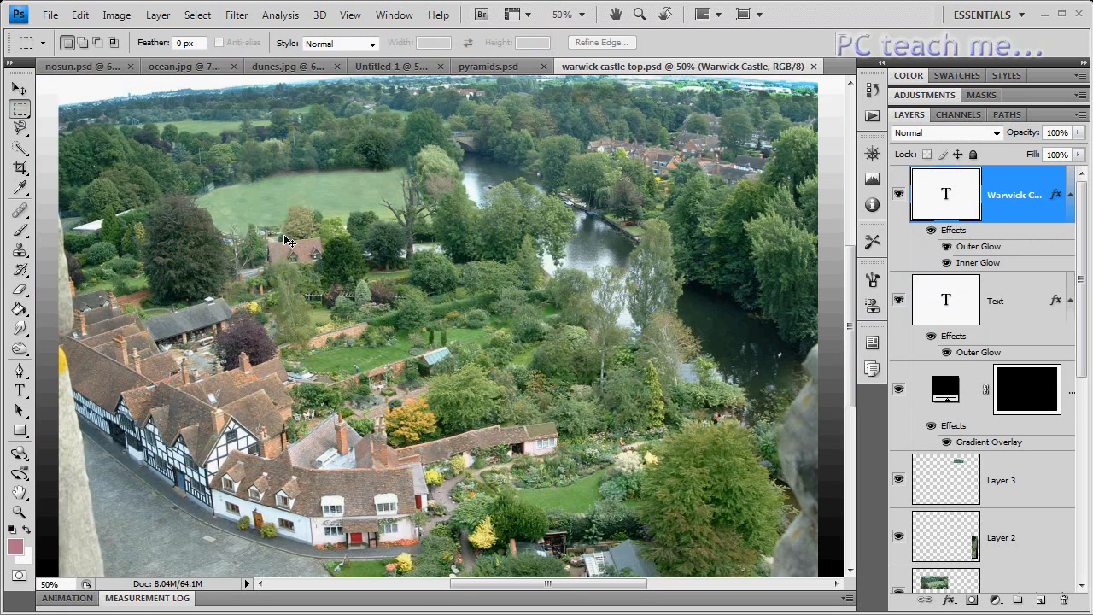
key("ctrl+plus")
left_click_drag(850, 320, 850, 264)
left_click_drag(584, 584, 550, 581)
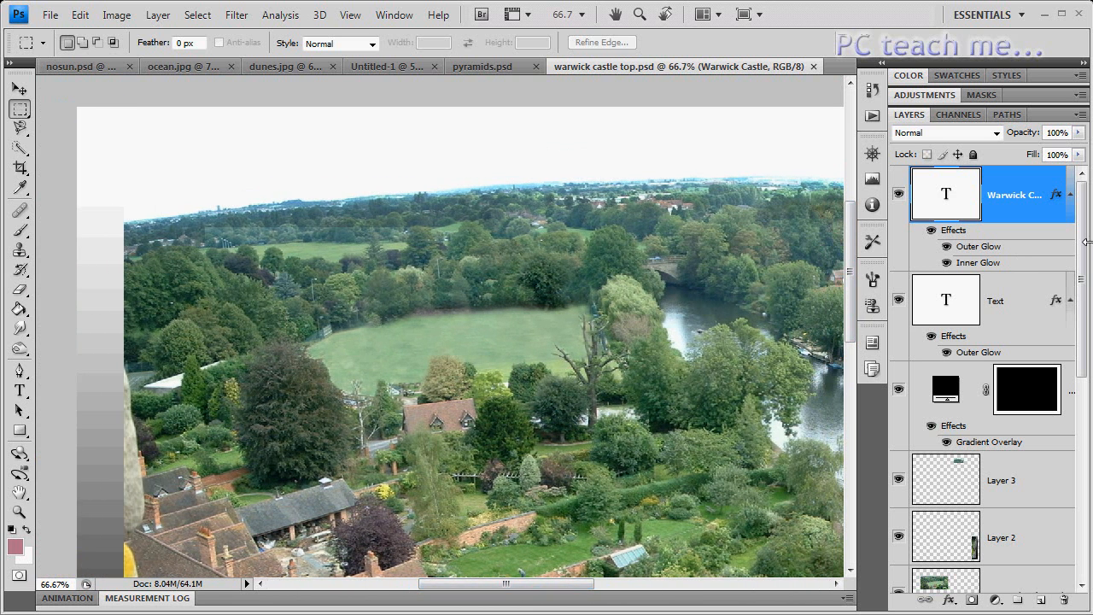
left_click_drag(1083, 239, 1083, 372)
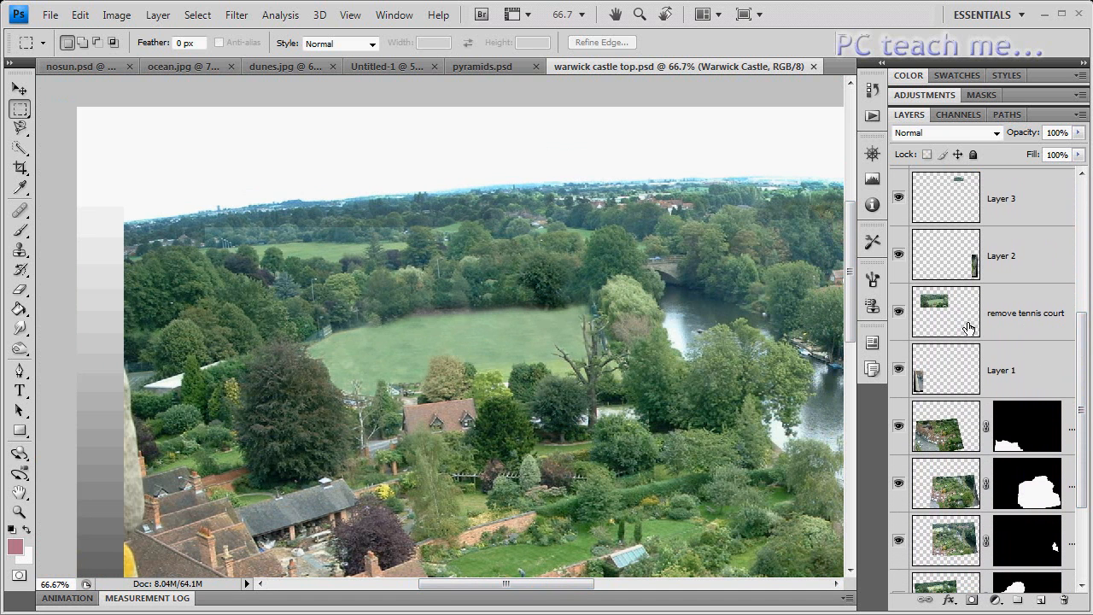
left_click(898, 314)
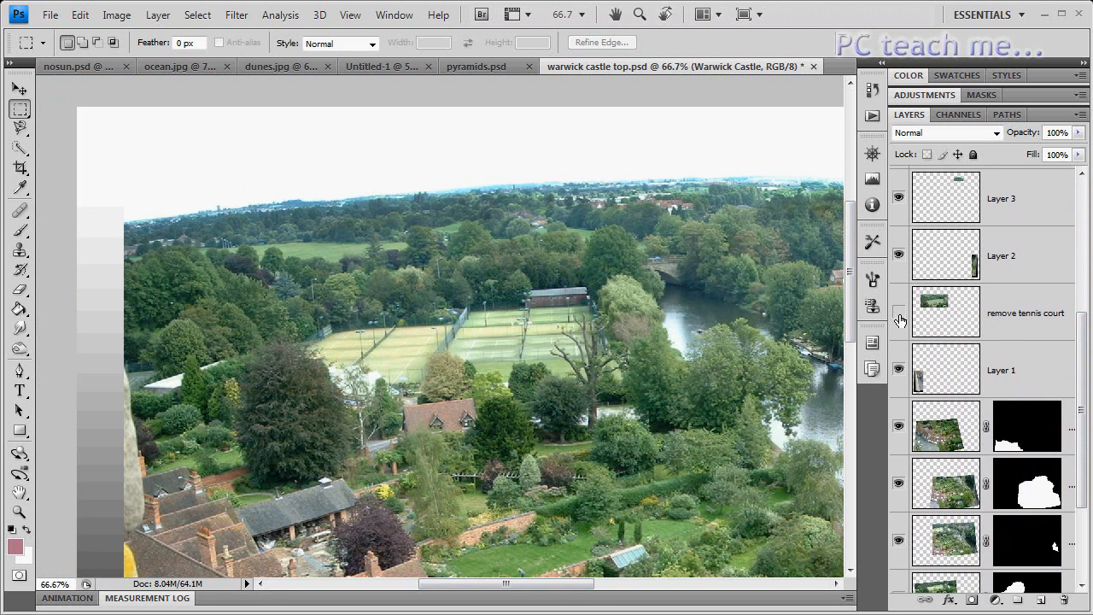
left_click(898, 314)
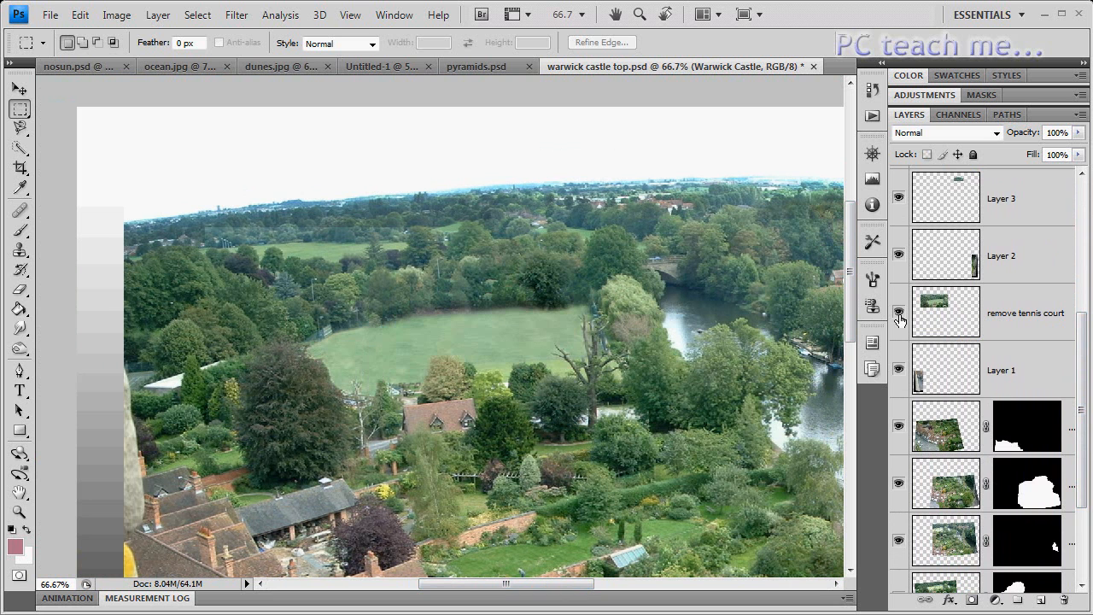
left_click(898, 314)
left_click(898, 314)
left_click(898, 316)
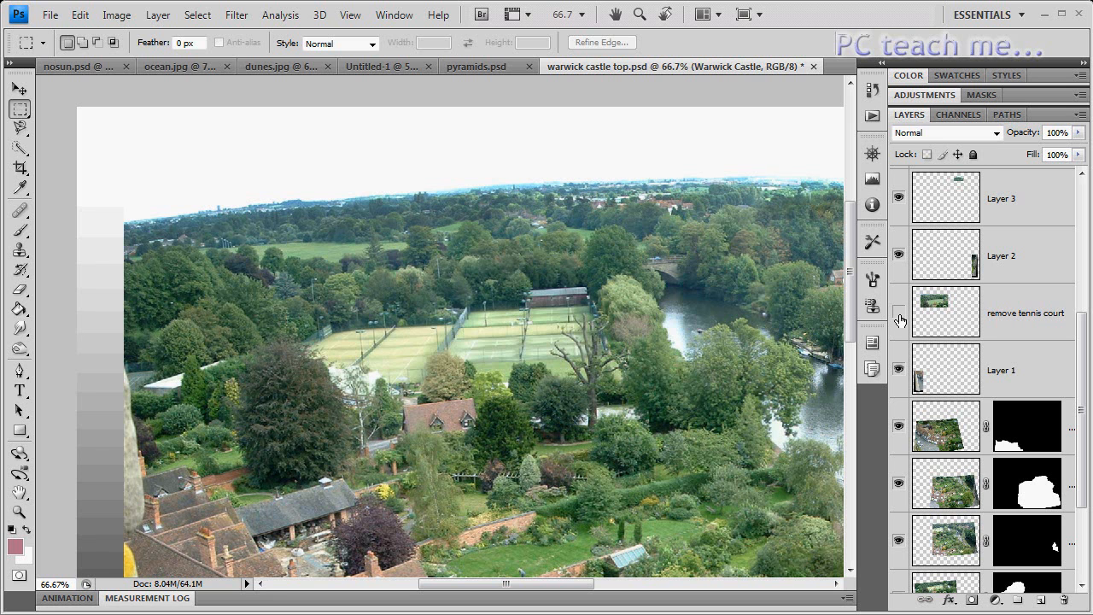
left_click(898, 316)
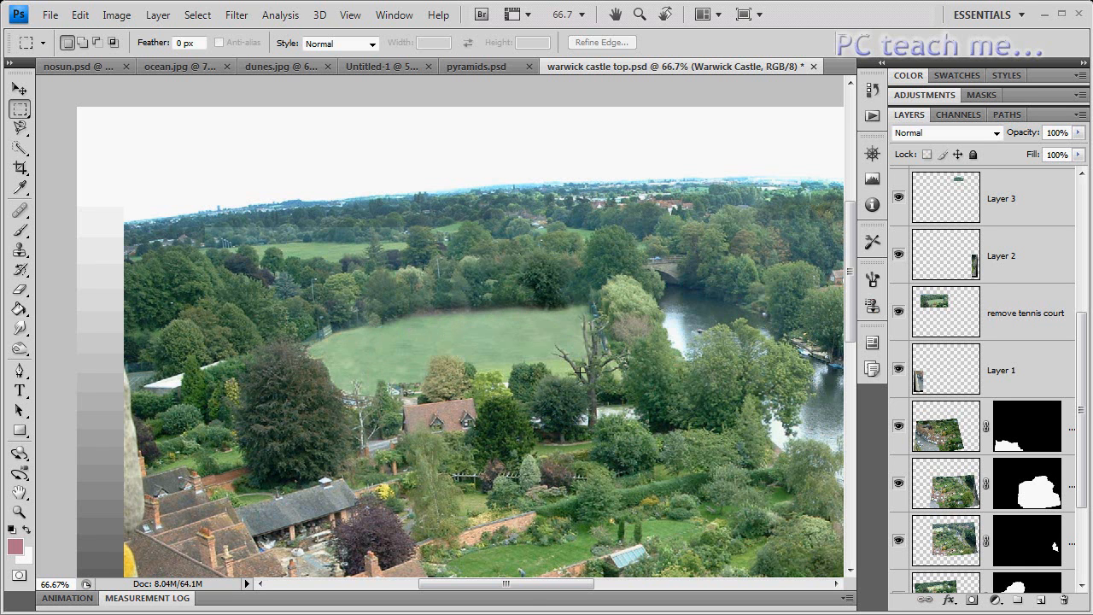
Select Layer 1 and toggle its visibility to compare the cobbled street with and without the parked cars.
mouse_move(526, 587)
left_mouse_down()
mouse_move(595, 601)
mouse_move(518, 598)
left_mouse_up()
left_click_drag(851, 261, 850, 362)
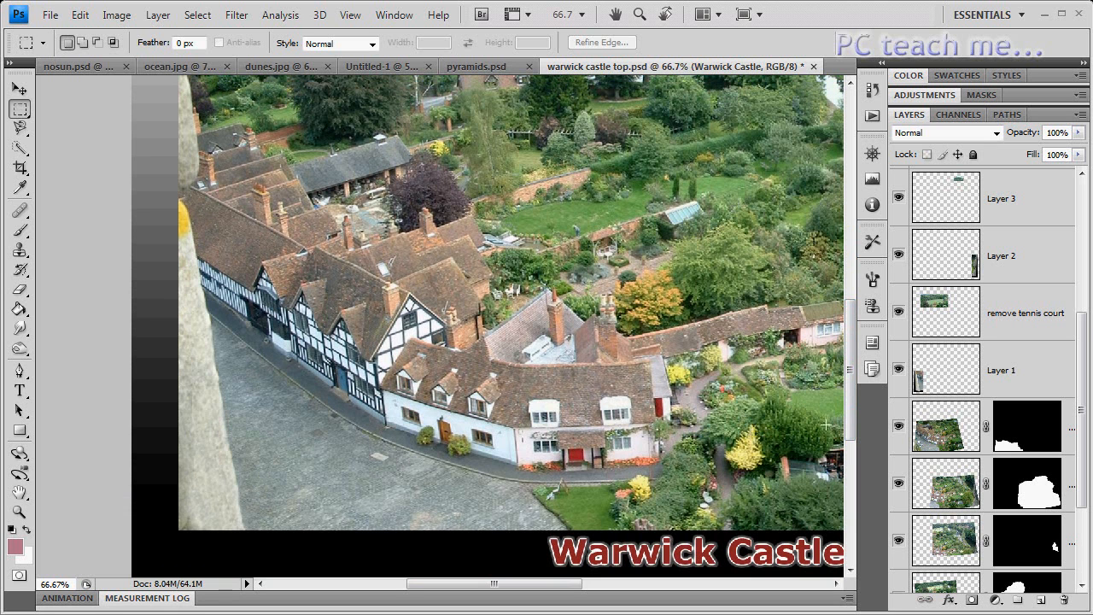
left_click_drag(1082, 348, 1078, 403)
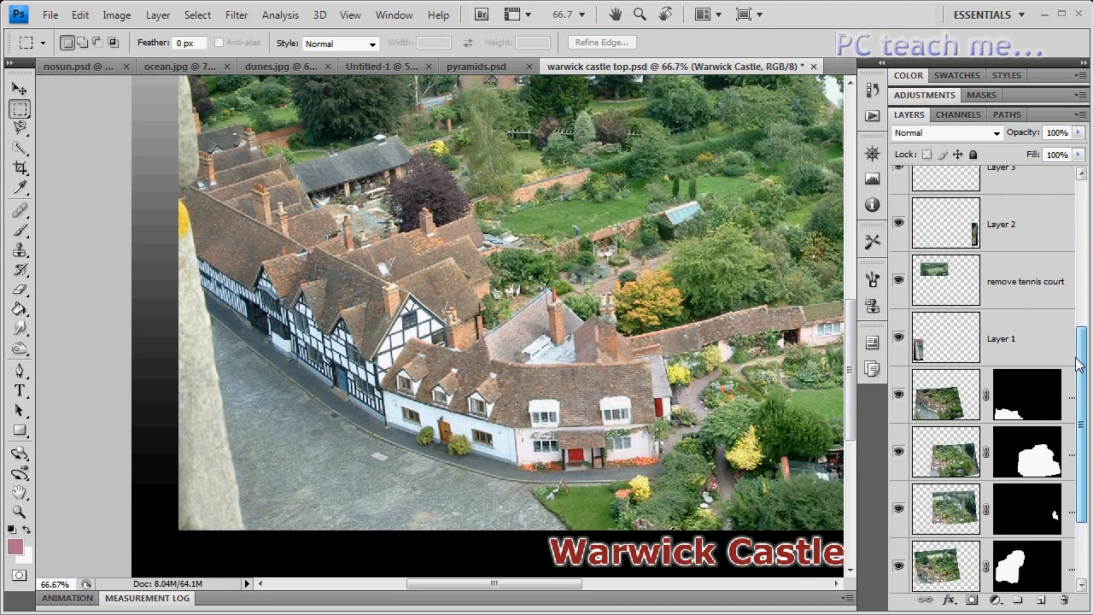
left_click(1011, 340)
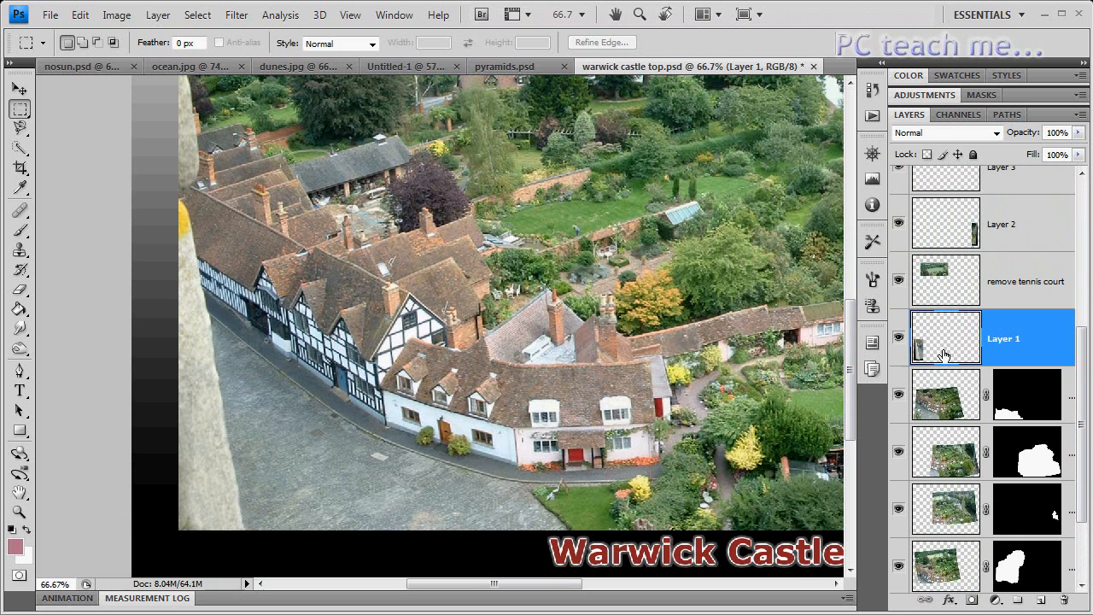
left_click(899, 342)
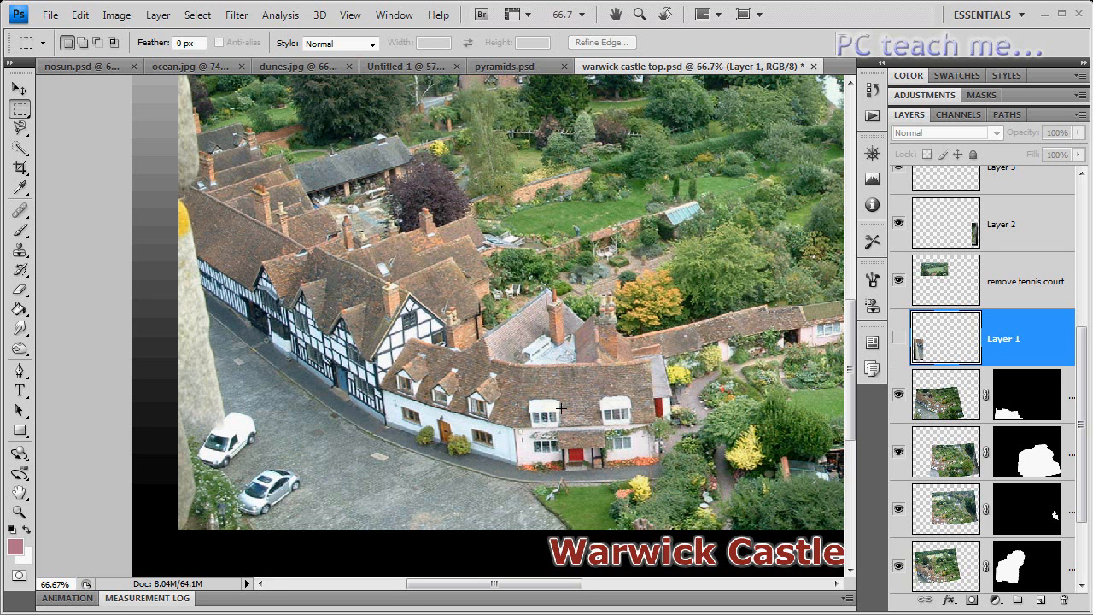
left_click(900, 340)
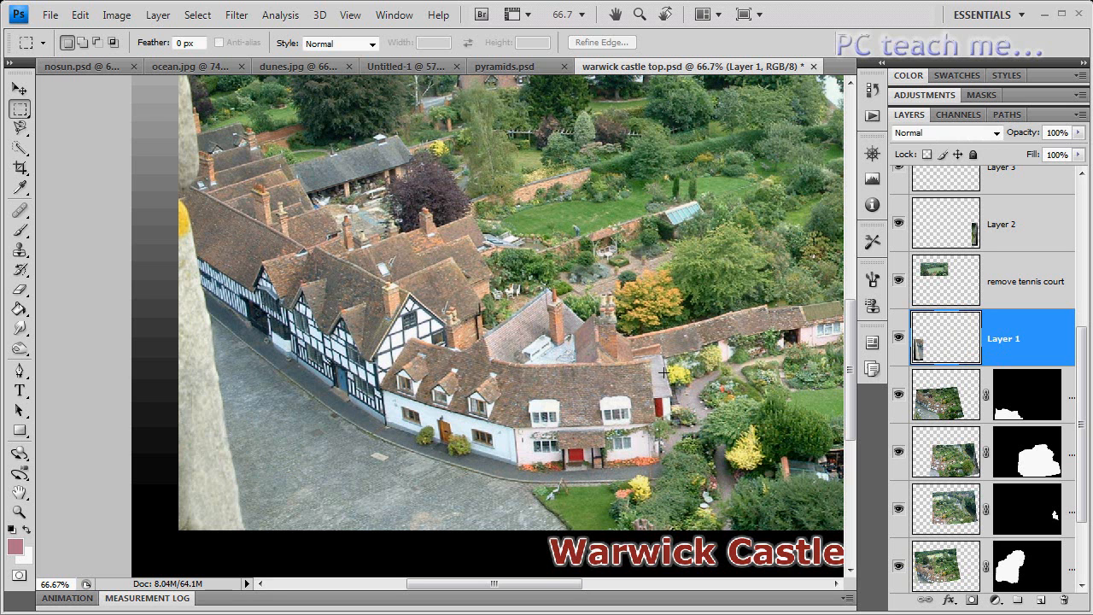
left_click_drag(852, 399, 859, 311)
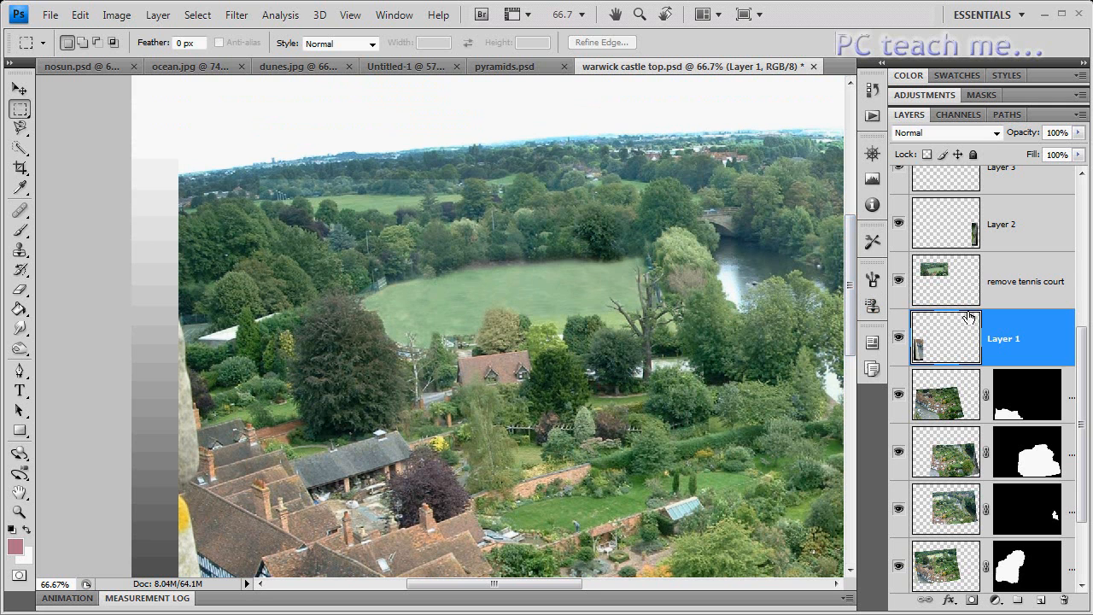